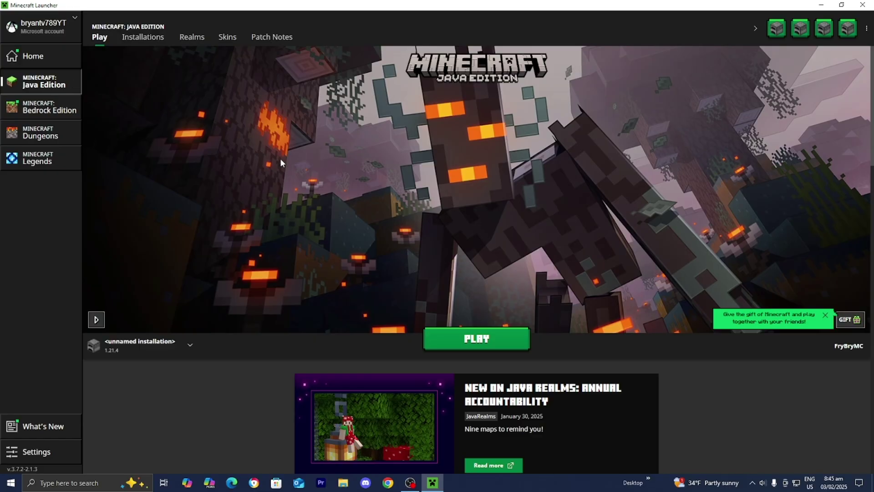
pyautogui.click(128, 352)
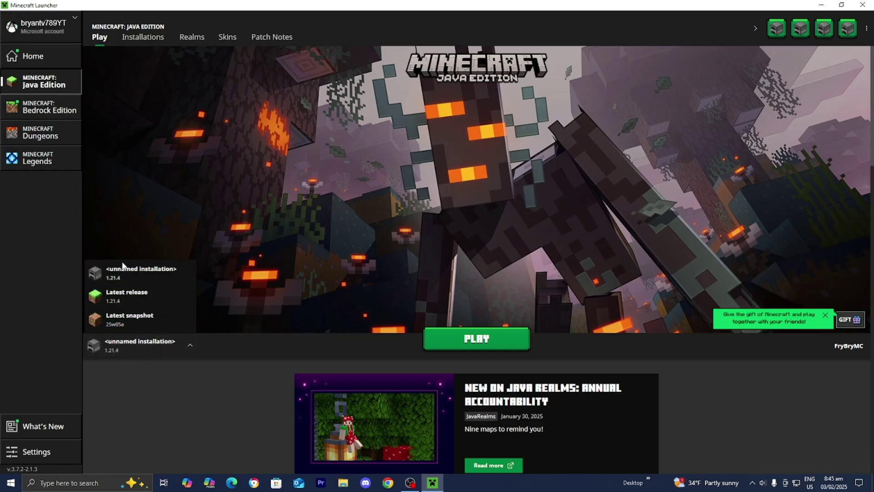
pyautogui.click(139, 273)
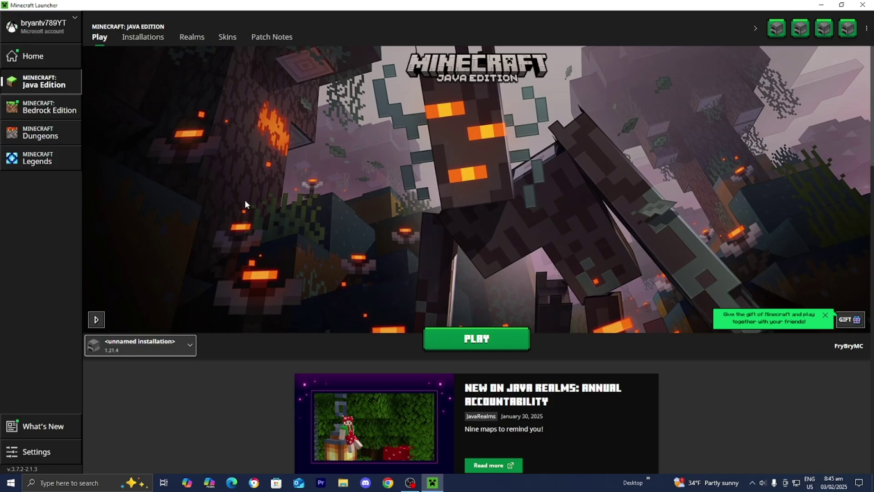
pyautogui.click(155, 40)
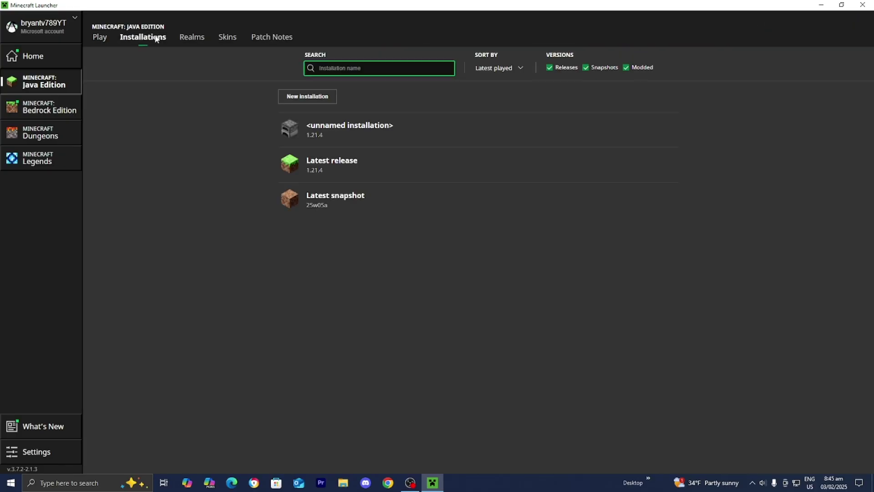
pyautogui.click(306, 94)
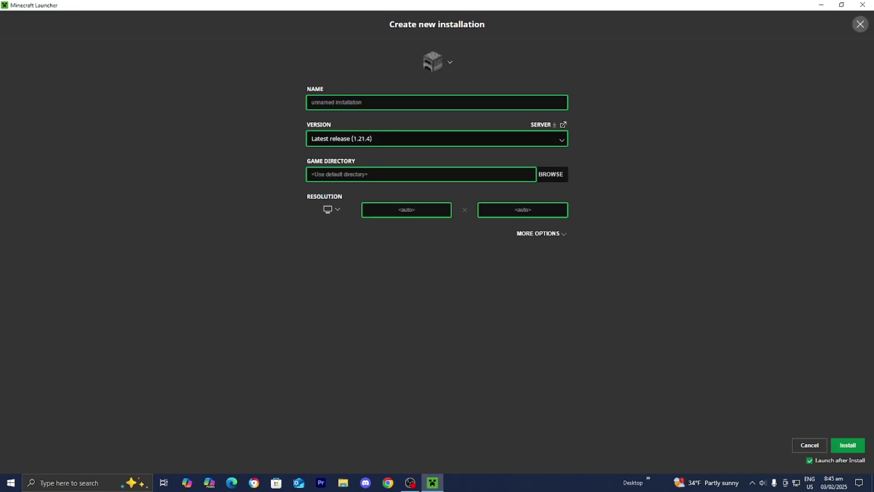
pyautogui.click(436, 138)
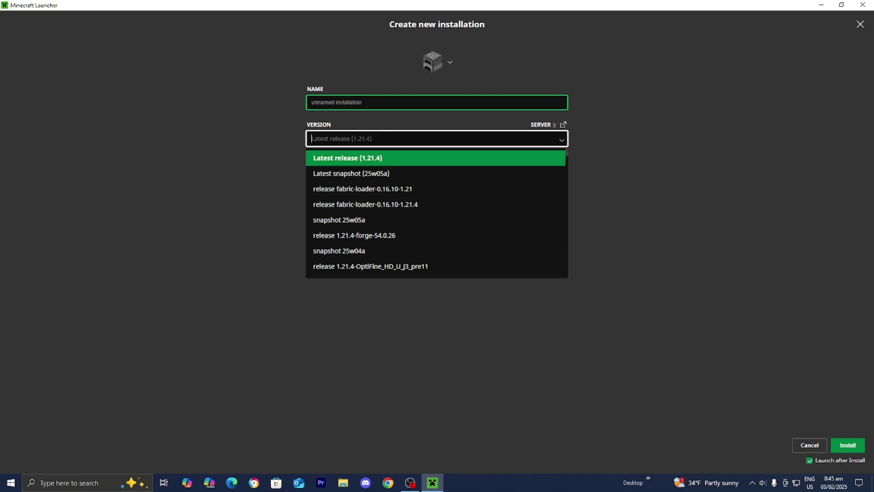
pyautogui.write('1.')
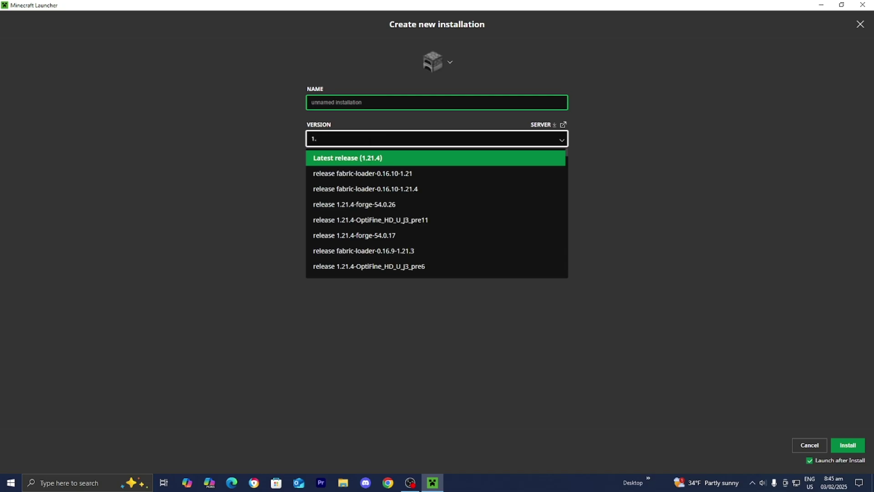
pyautogui.write('16')
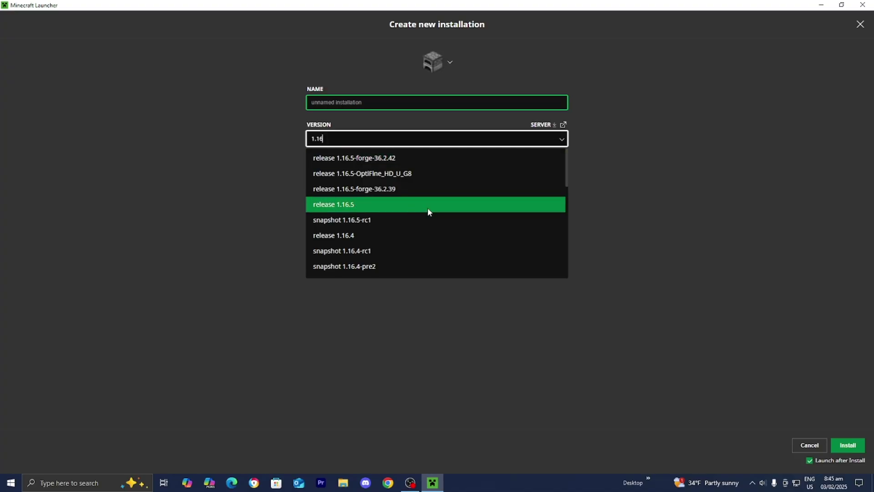
pyautogui.click(264, 201)
pyautogui.click(809, 444)
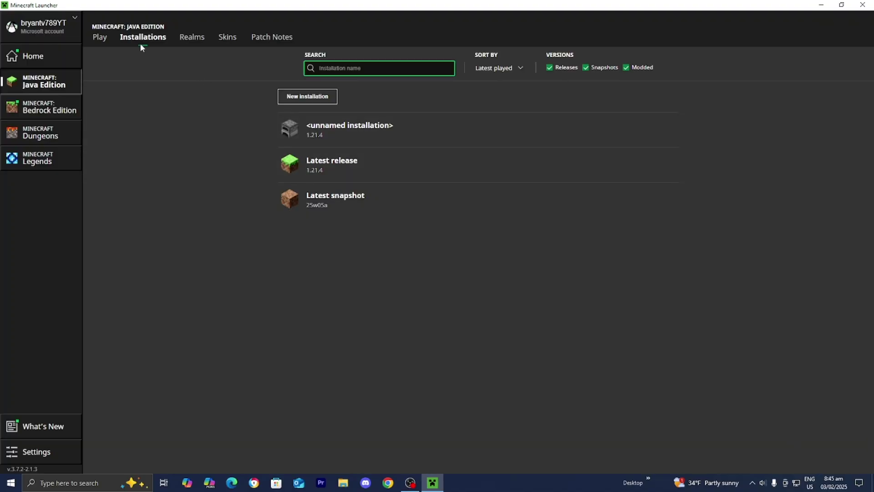
# - Launch the game with the unnamed 1.21.4 installation, and close the game window once its title screen has loaded
pyautogui.click(111, 41)
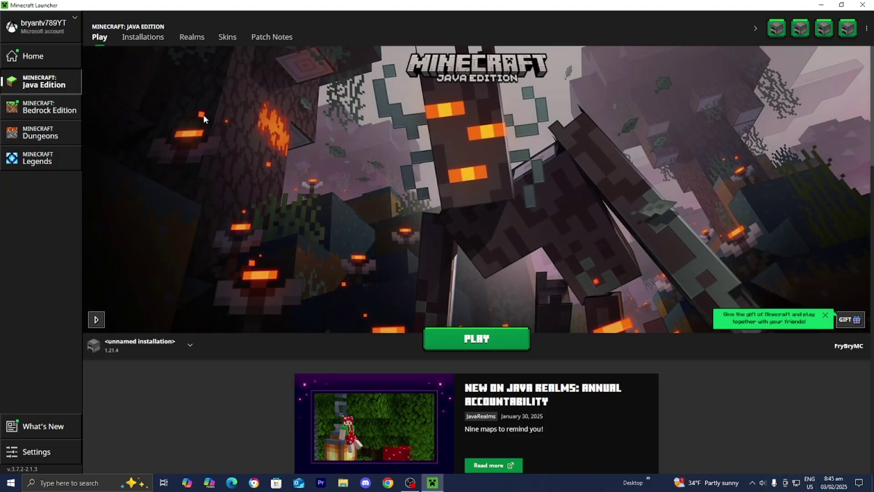
pyautogui.click(138, 347)
pyautogui.click(189, 271)
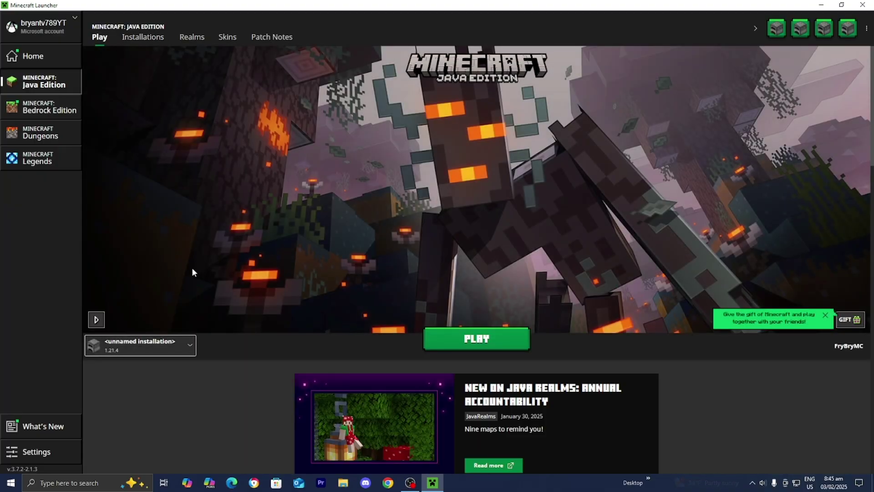
pyautogui.click(448, 339)
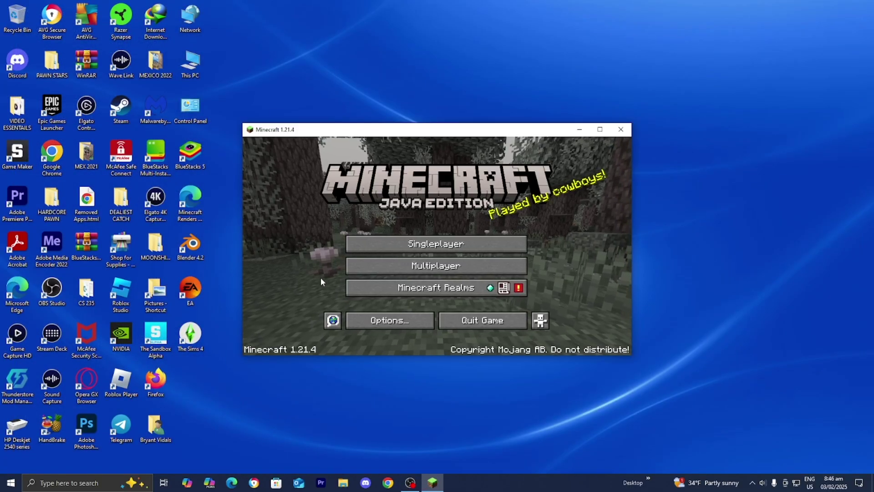
pyautogui.click(615, 132)
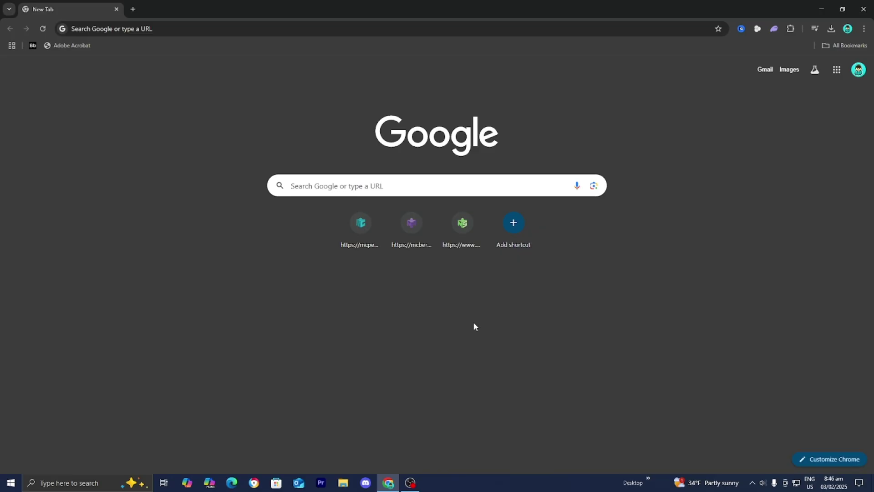
# - Search Google for "essential mod minecraft" and open the Essential Mod home page on essential.gg
pyautogui.click(352, 186)
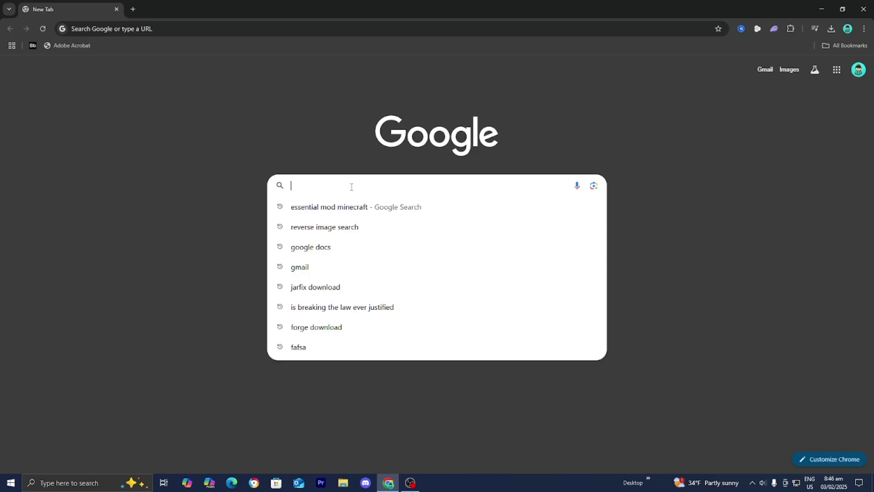
pyautogui.write('ess')
pyautogui.press('Right')
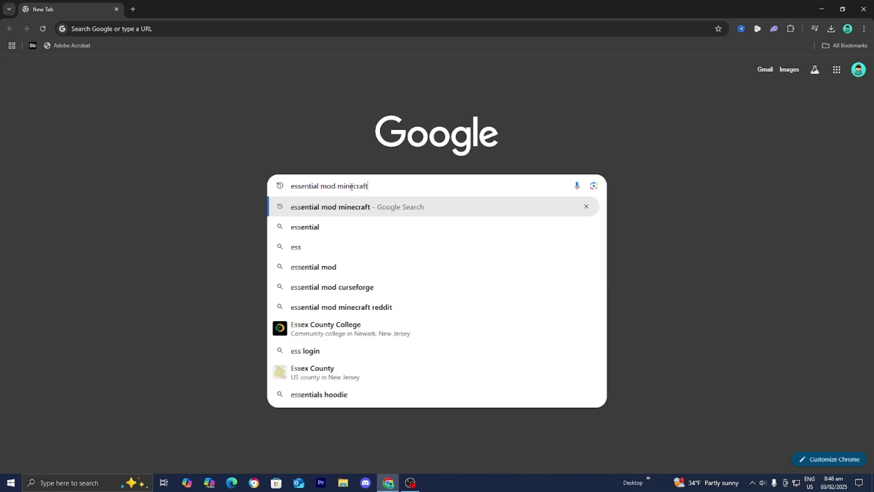
pyautogui.press('Return')
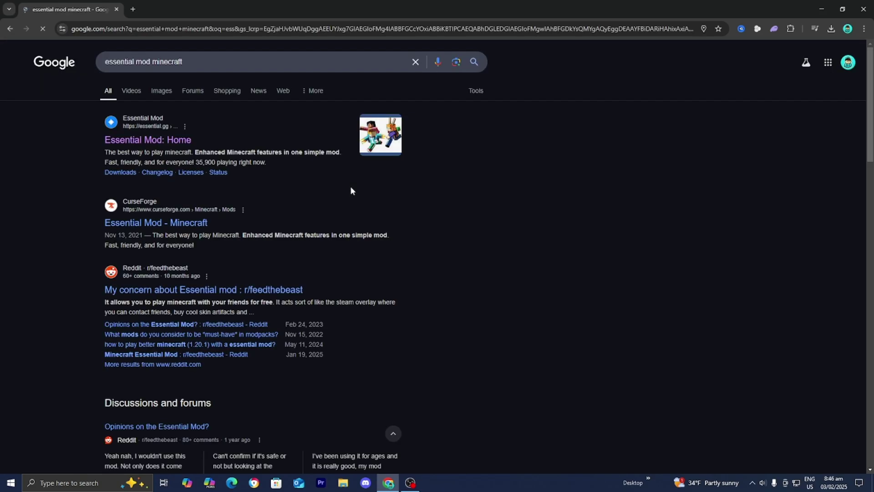
pyautogui.click(165, 140)
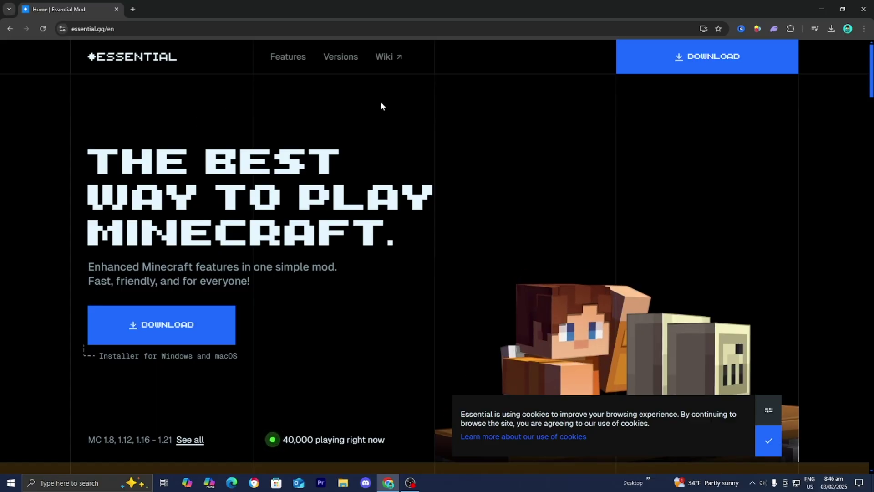
# - Download the Essential installer and place the file on the desktop, clear of the browser window
pyautogui.click(163, 330)
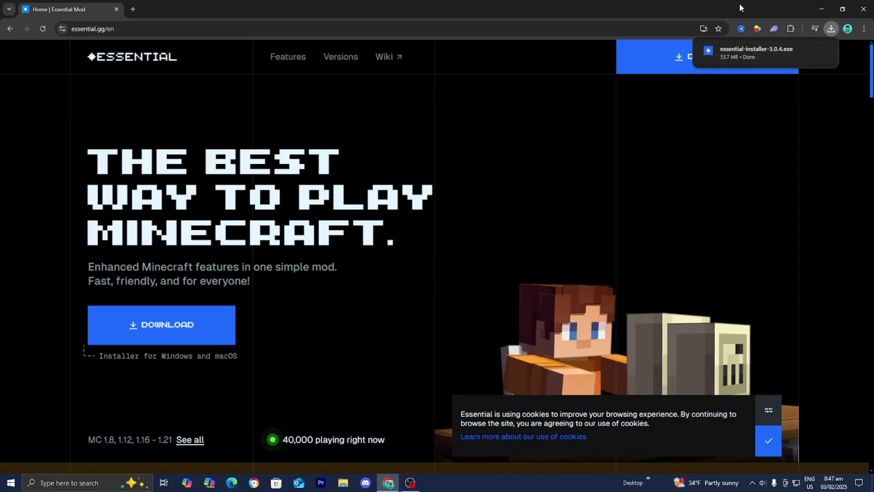
pyautogui.moveTo(739, 4); pyautogui.dragTo(658, 264)
pyautogui.click(746, 287)
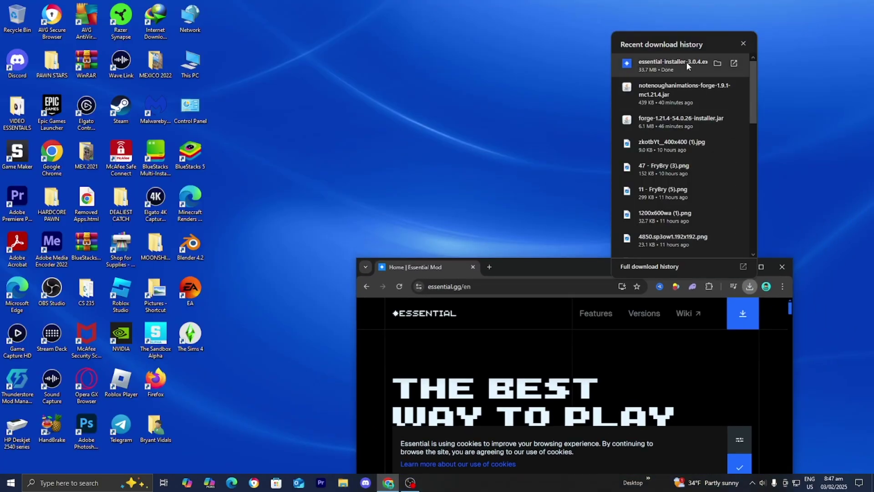
pyautogui.moveTo(684, 64); pyautogui.dragTo(449, 172)
pyautogui.click(459, 213)
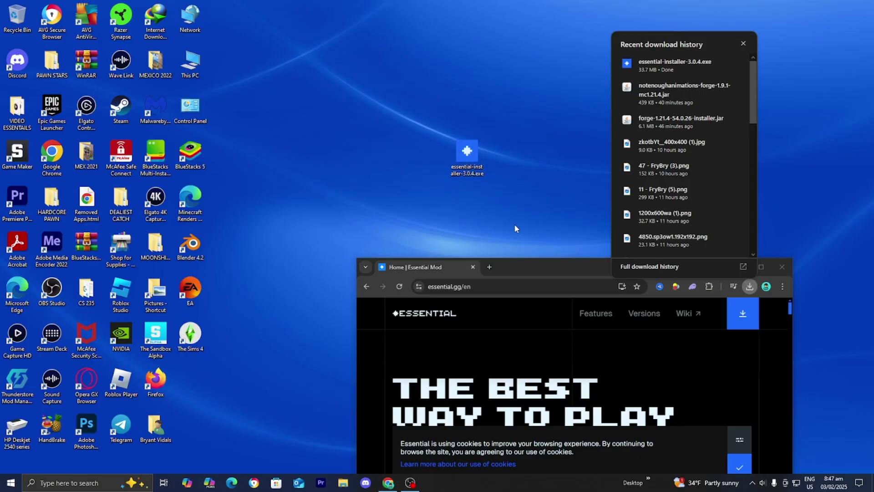
pyautogui.click(525, 267)
pyautogui.click(750, 287)
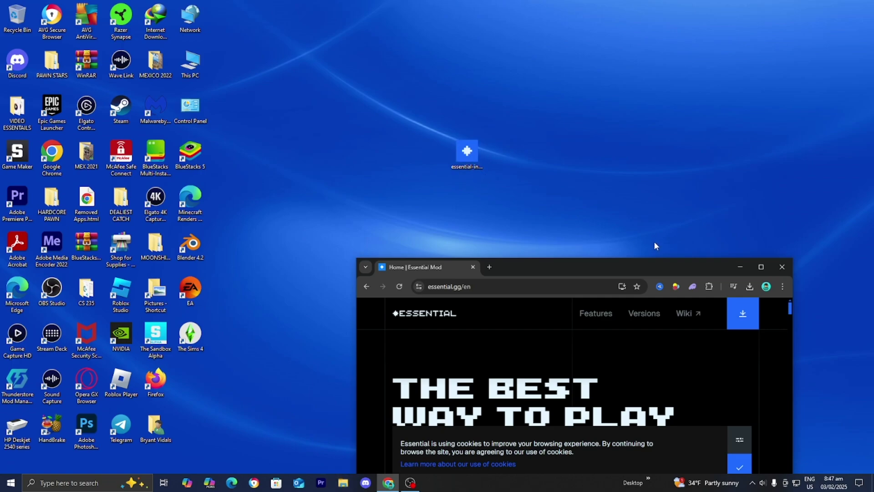
pyautogui.click(740, 267)
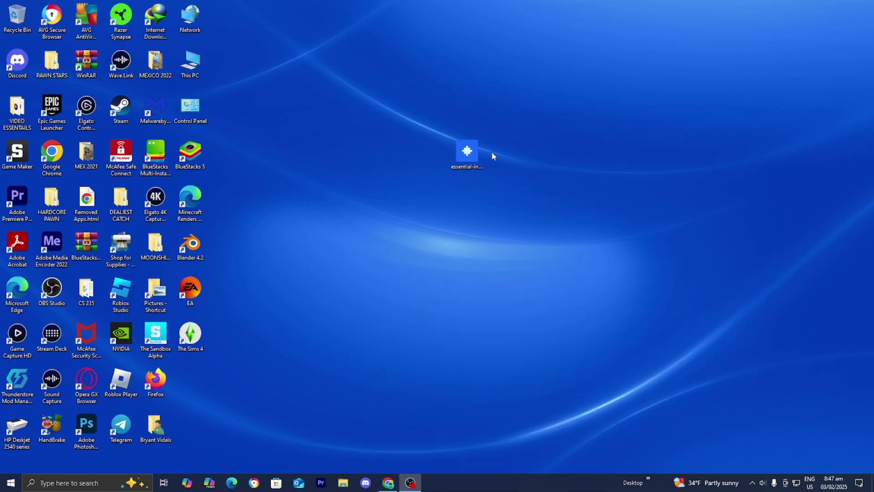
# - Run the Essential installer from the desktop and begin a new installation for the Minecraft Launcher
pyautogui.doubleClick(467, 160)
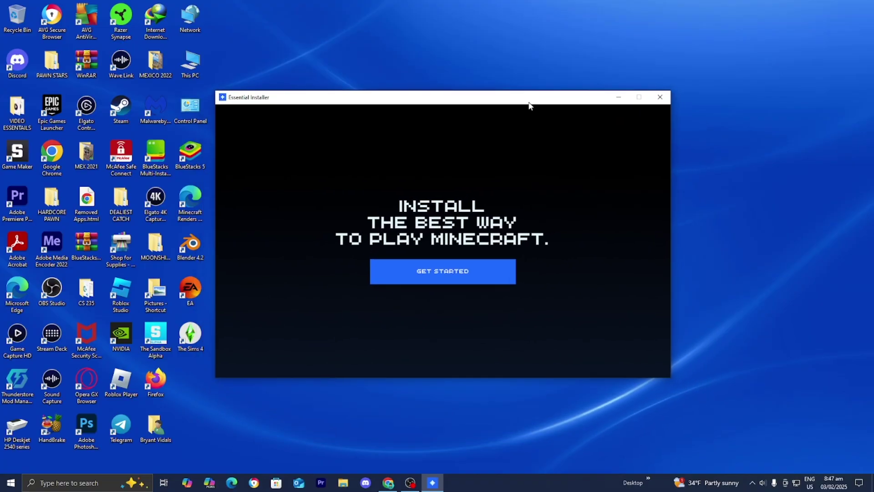
pyautogui.click(451, 270)
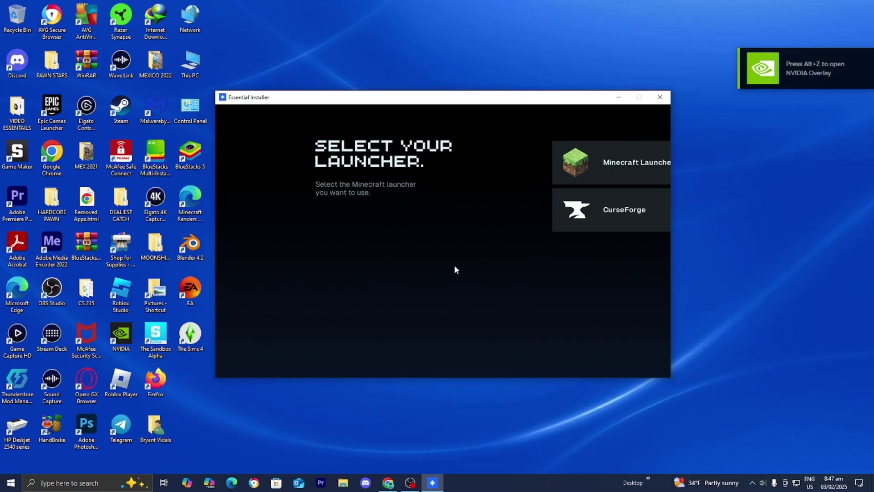
pyautogui.click(582, 163)
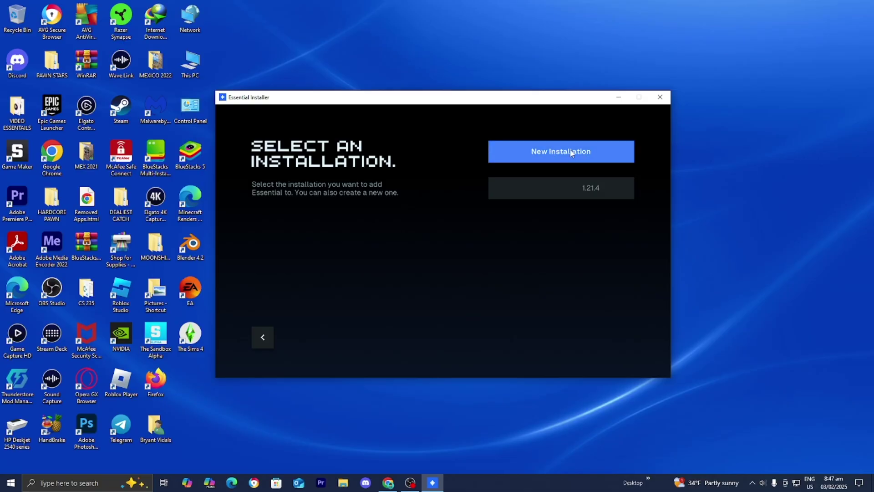
pyautogui.click(572, 153)
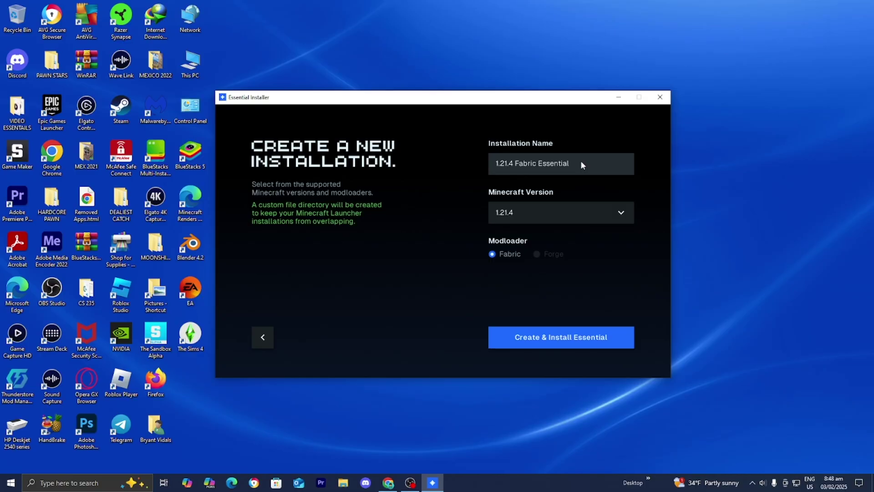
# - Look through the supported Minecraft versions for the new installation and select 1.21.4
pyautogui.click(528, 212)
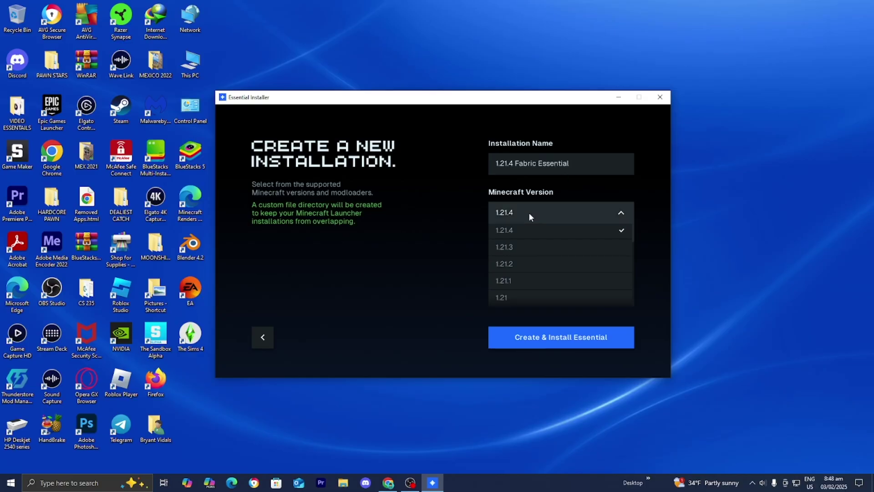
pyautogui.scroll(-4, 521, 273)
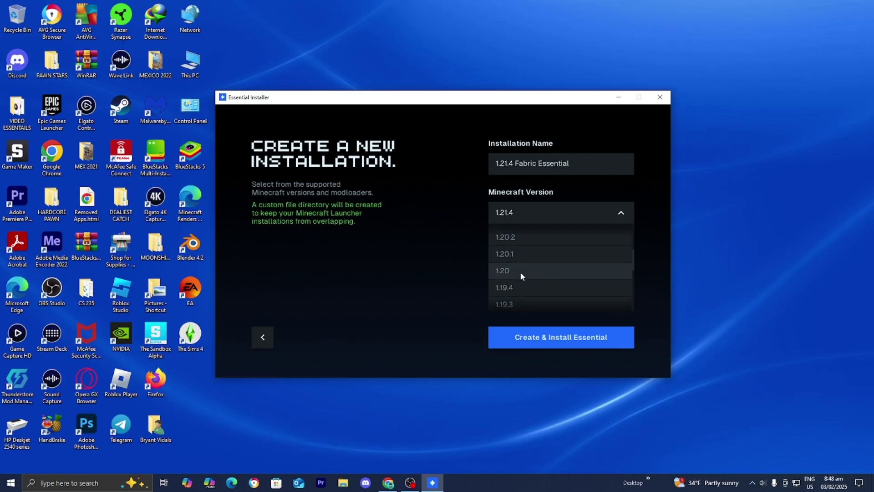
pyautogui.scroll(4, 571, 282)
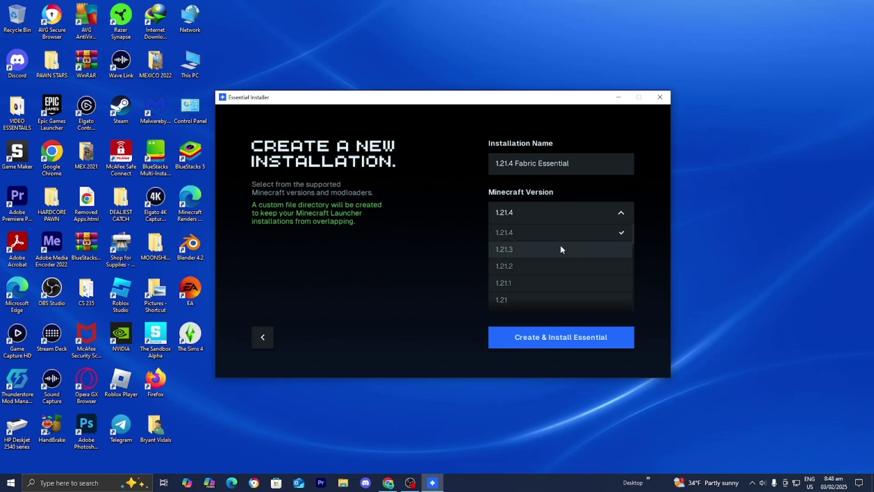
pyautogui.click(514, 232)
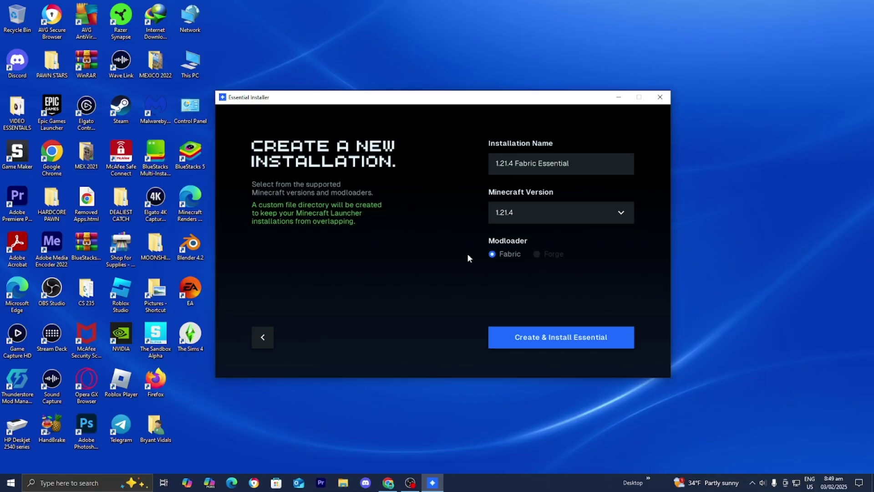
# - Try Minecraft version 1.20, and version 1.20.1 with the Forge modloader, for the new installation
pyautogui.click(535, 220)
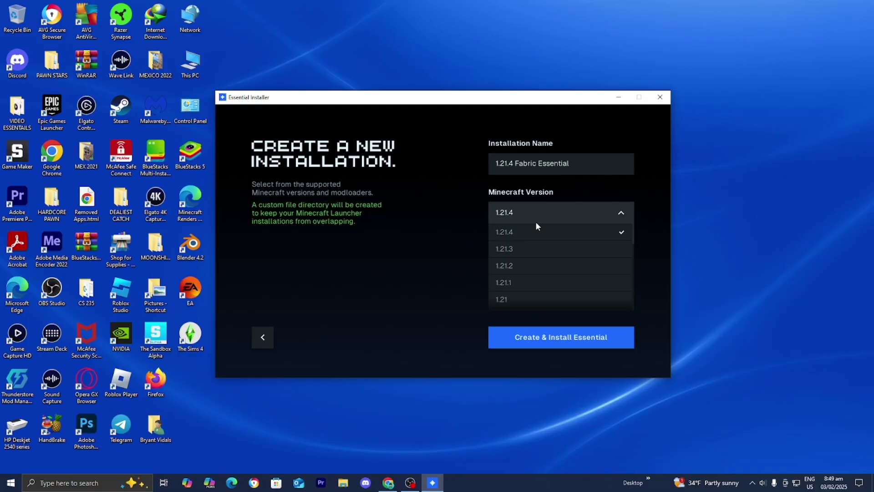
pyautogui.scroll(-2, 567, 292)
pyautogui.click(558, 292)
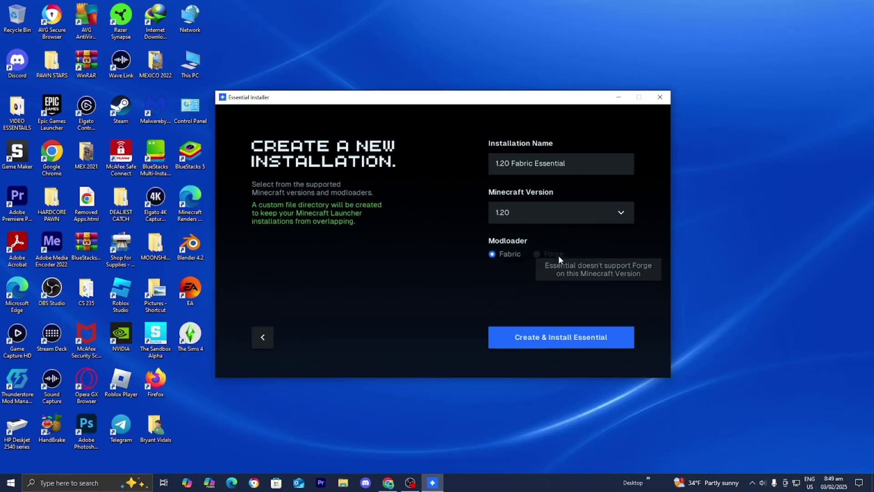
pyautogui.click(560, 213)
pyautogui.click(560, 261)
pyautogui.click(538, 254)
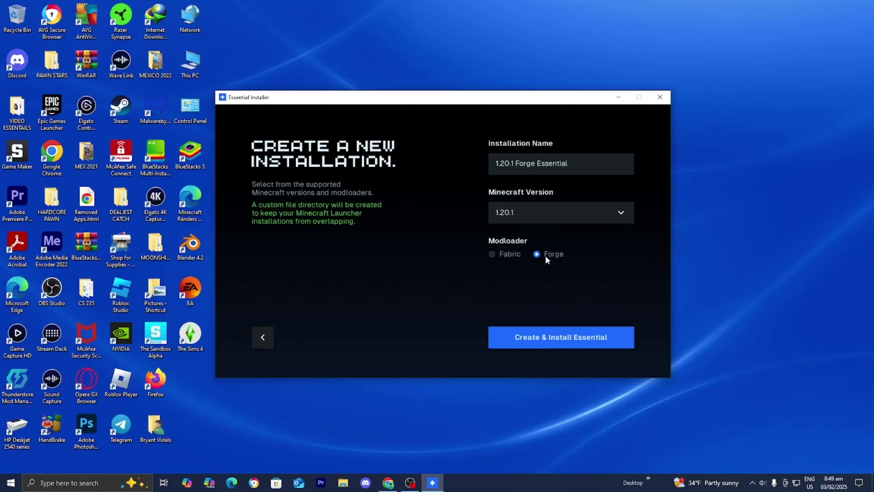
# - Set the new installation to the Fabric modloader and Minecraft version 1.21.4, and create it with Essential installed
pyautogui.click(501, 254)
pyautogui.click(544, 214)
pyautogui.scroll(4, 538, 272)
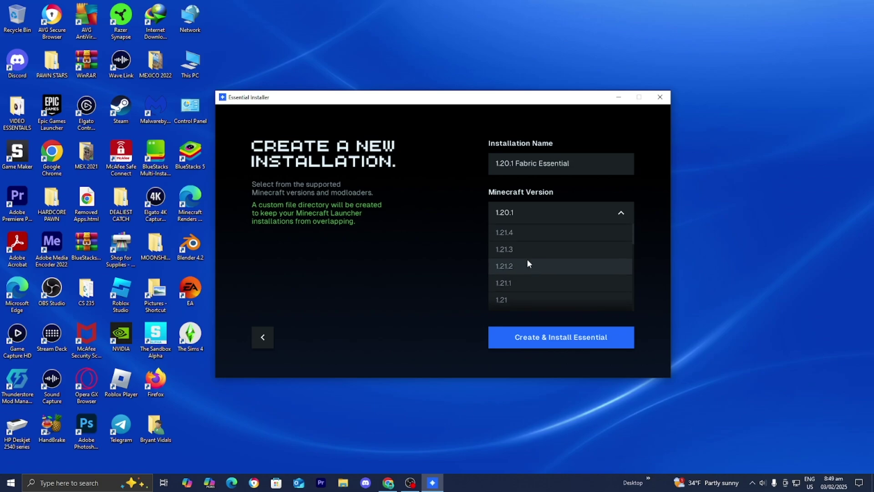
pyautogui.click(525, 230)
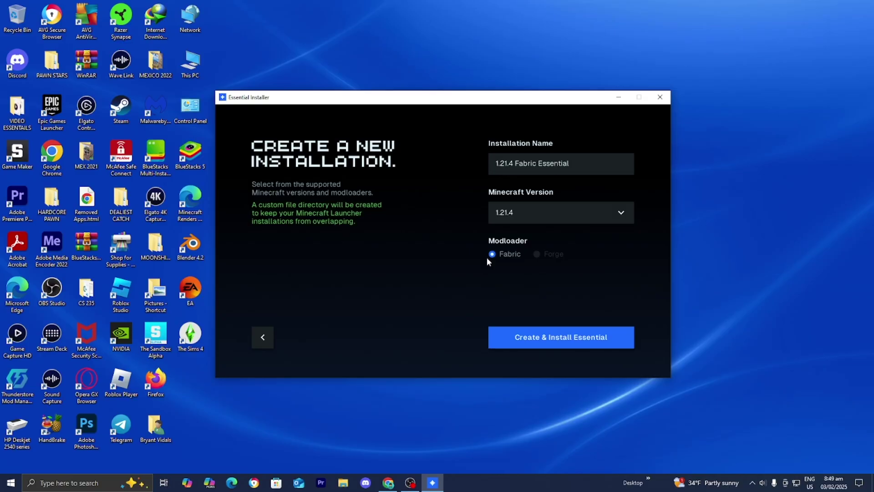
pyautogui.click(566, 340)
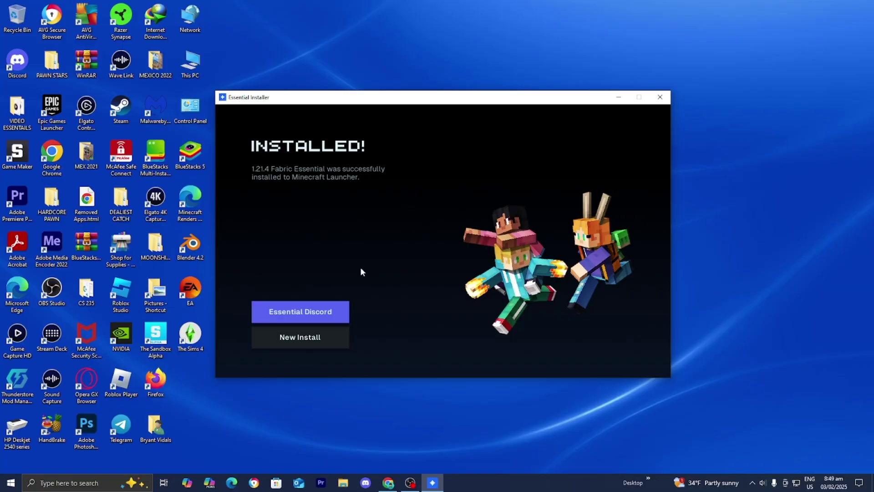
# - Close the Essential installer and, in Chrome, open the official Fabric website linked in Step 2 of the modded server guide
pyautogui.click(660, 97)
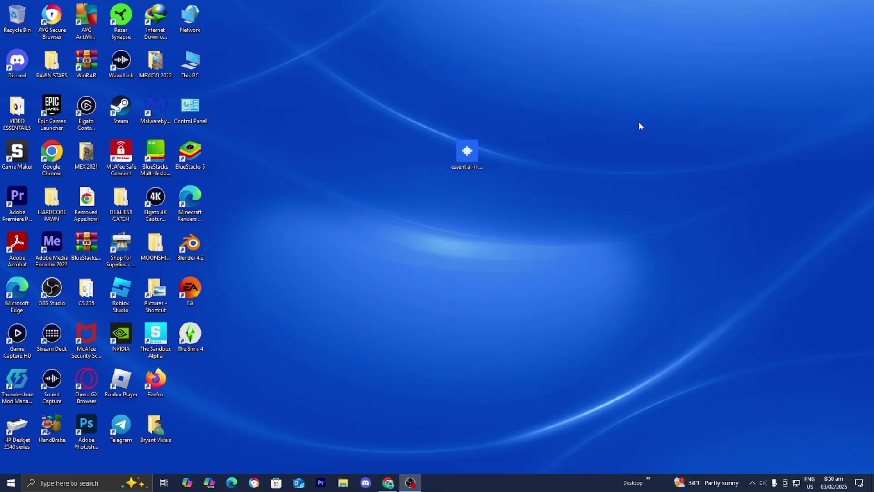
pyautogui.hotkey('alt', 'Tab')
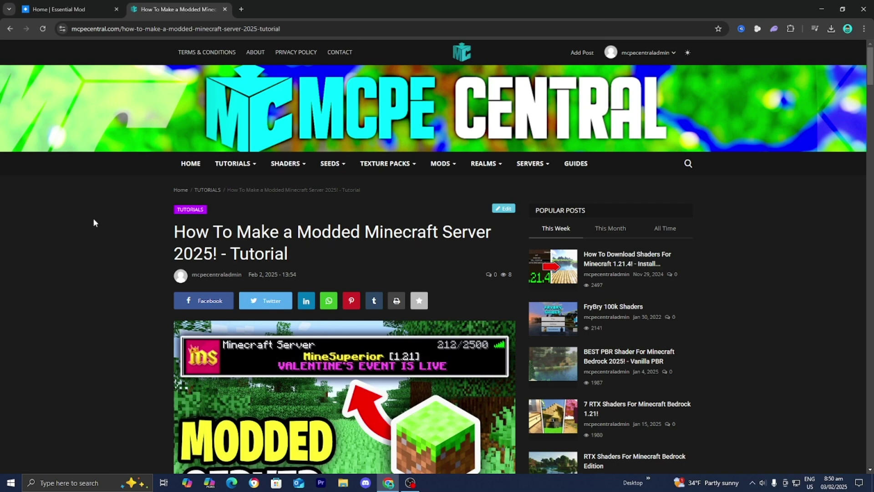
pyautogui.scroll(-5, 92, 206)
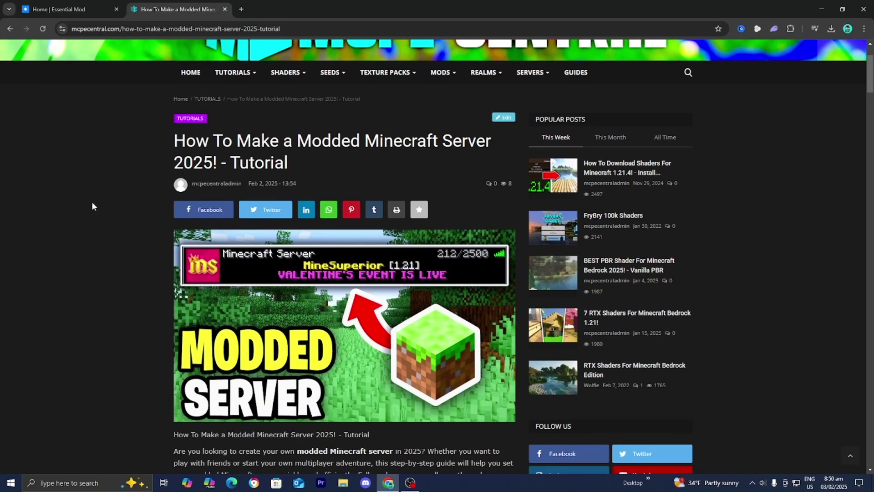
pyautogui.scroll(-3, 174, 219)
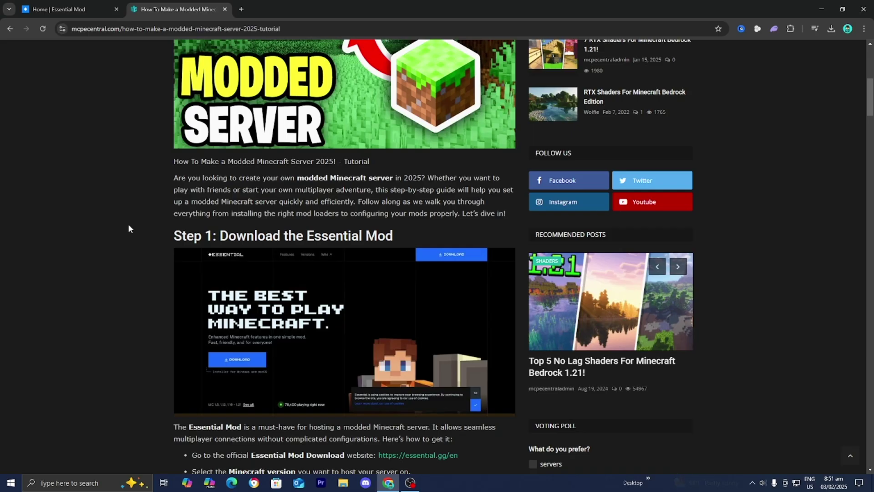
pyautogui.scroll(-2, 132, 230)
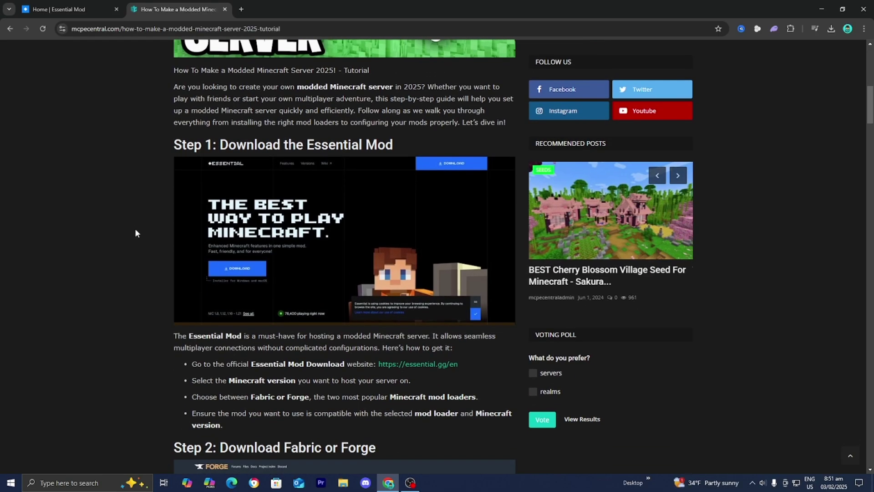
pyautogui.scroll(-3, 135, 233)
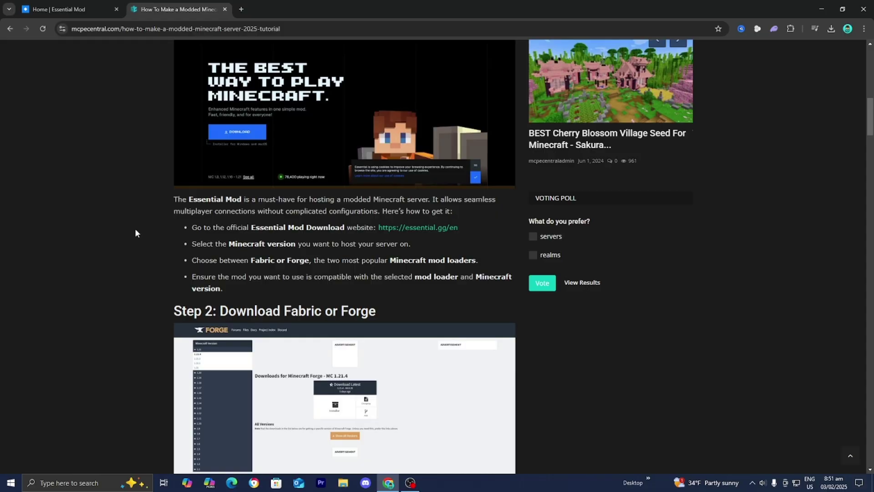
pyautogui.scroll(4, 148, 230)
pyautogui.scroll(-3, 345, 255)
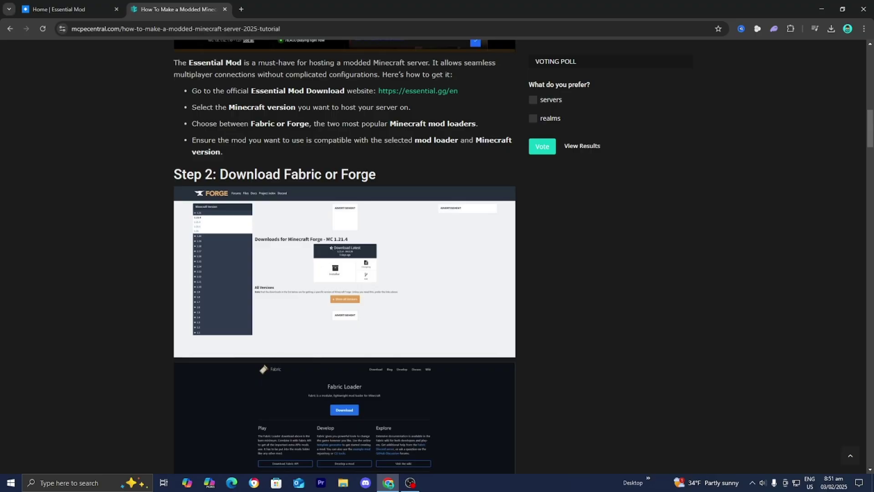
pyautogui.scroll(-5, 357, 181)
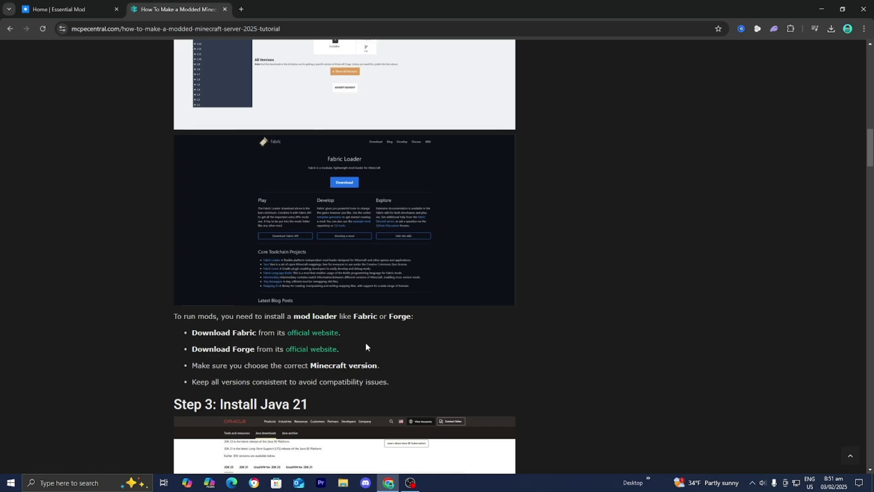
pyautogui.click(325, 332)
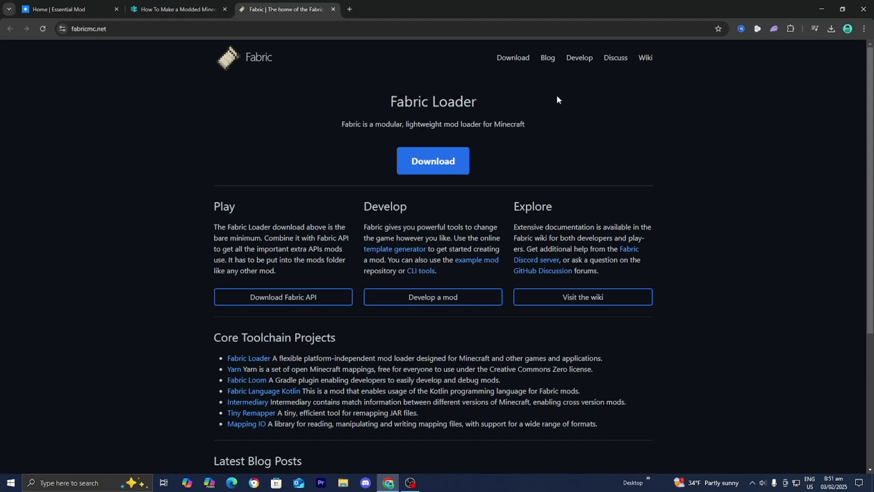
# - Download the Fabric installer as a universal jar and place fabric-installer-1.0.1.jar on the desktop beside the Essential installer
pyautogui.click(521, 63)
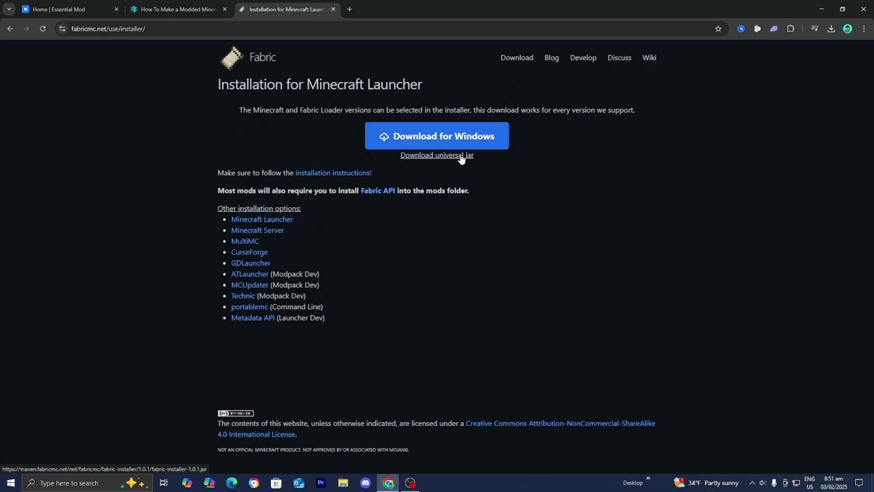
pyautogui.click(451, 156)
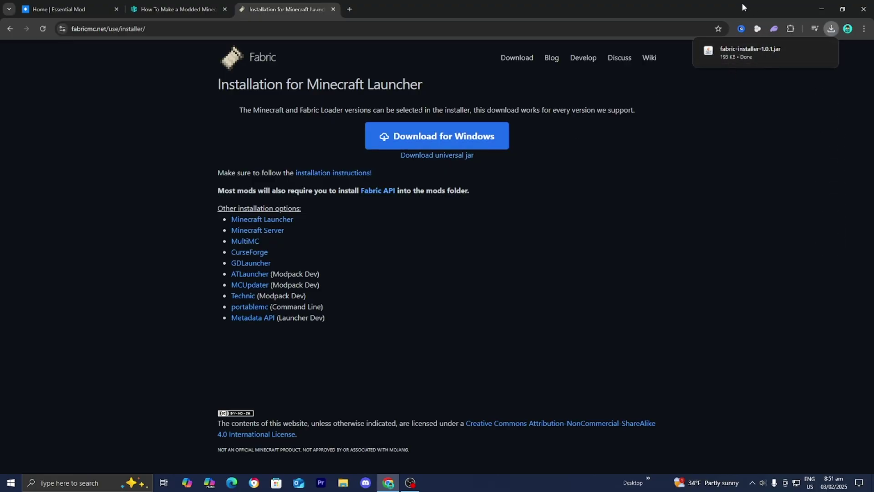
pyautogui.moveTo(743, 7); pyautogui.dragTo(723, 250)
pyautogui.click(740, 269)
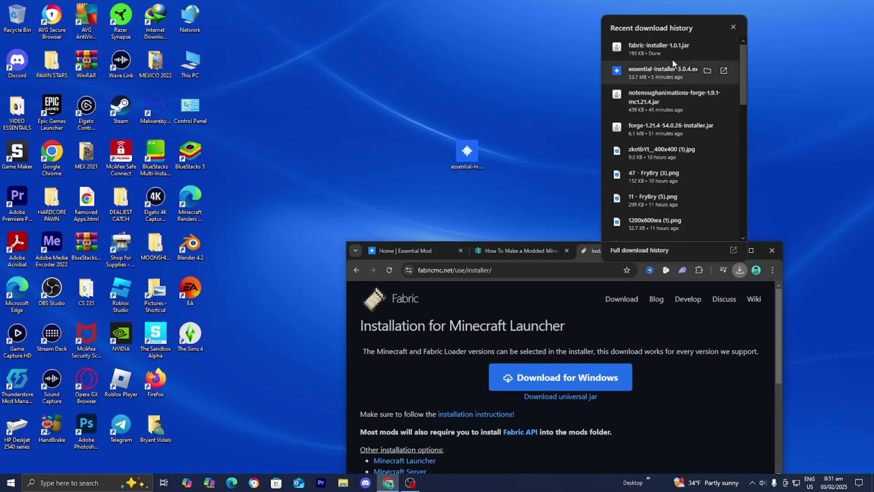
pyautogui.moveTo(665, 51); pyautogui.dragTo(521, 128)
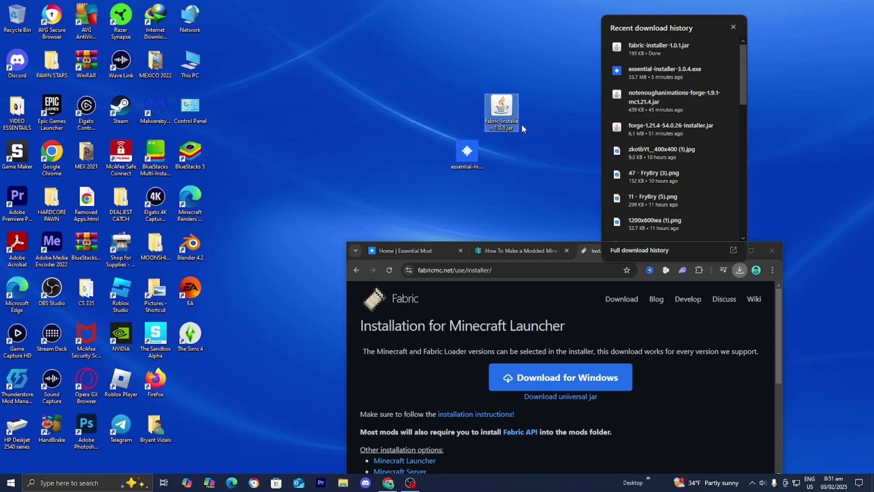
pyautogui.moveTo(516, 158); pyautogui.dragTo(517, 160)
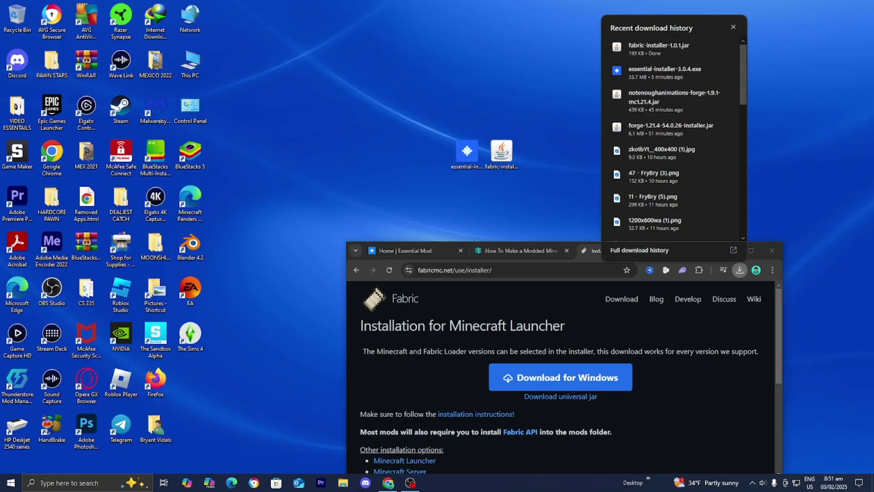
pyautogui.click(750, 250)
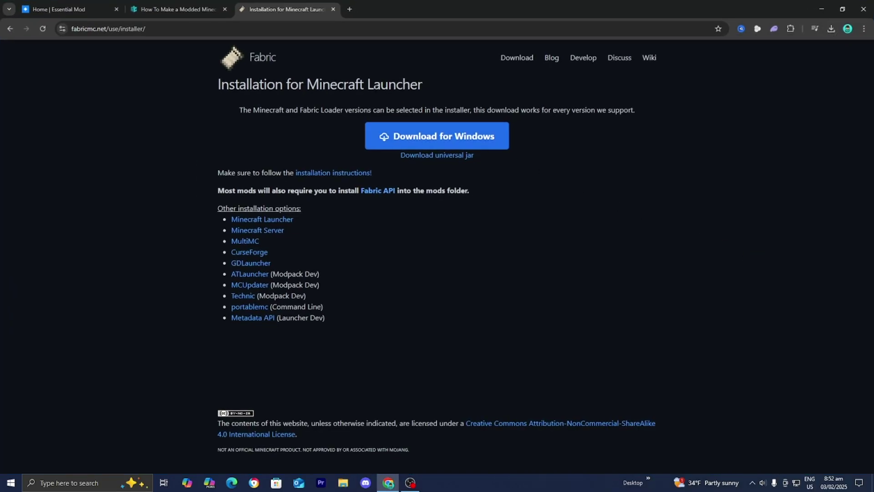
# - Open the Oracle Java 21 page linked in Step 3 of the guide and examine the JDK 21 x64 Installer for Windows
pyautogui.click(200, 9)
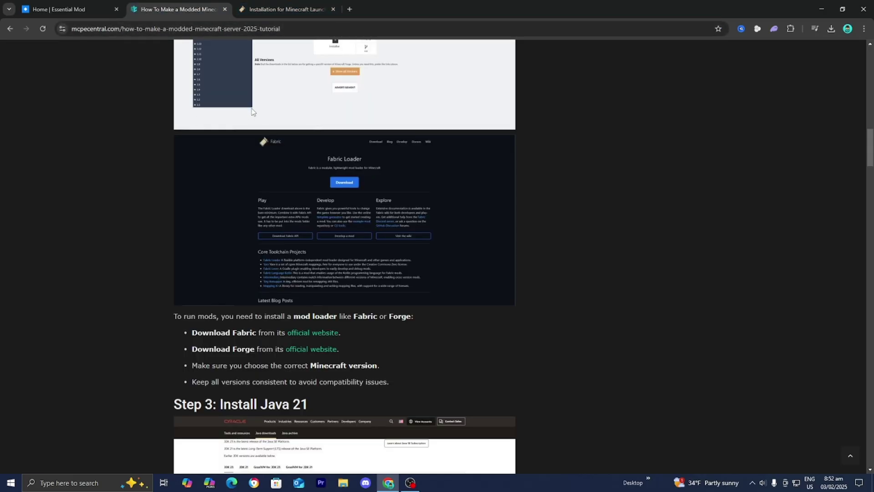
pyautogui.scroll(-7, 252, 140)
pyautogui.scroll(1, 254, 145)
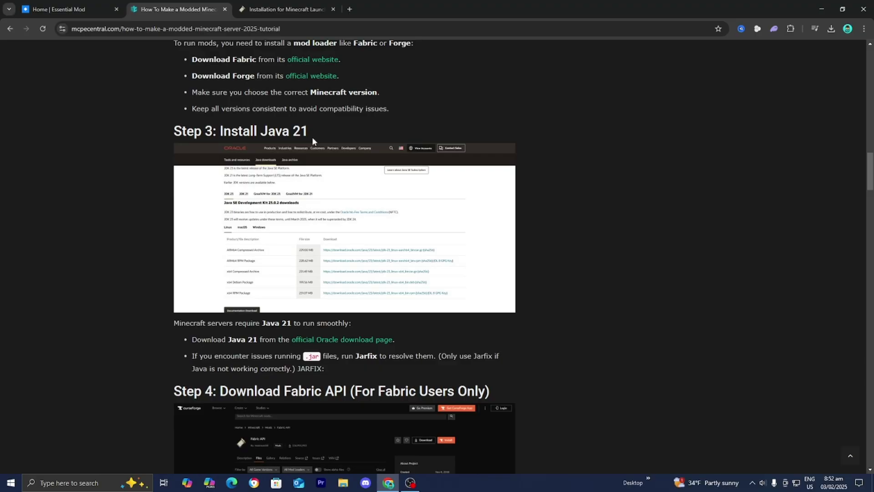
pyautogui.click(352, 338)
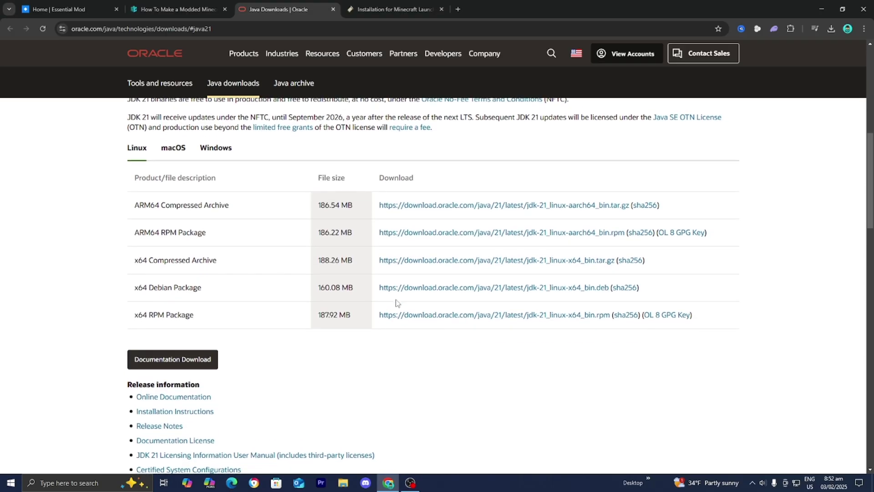
pyautogui.scroll(1, 83, 263)
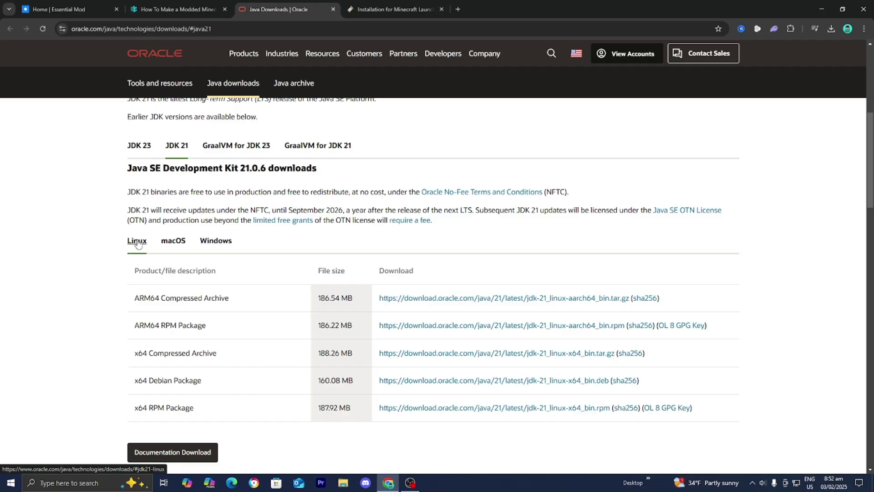
pyautogui.click(217, 242)
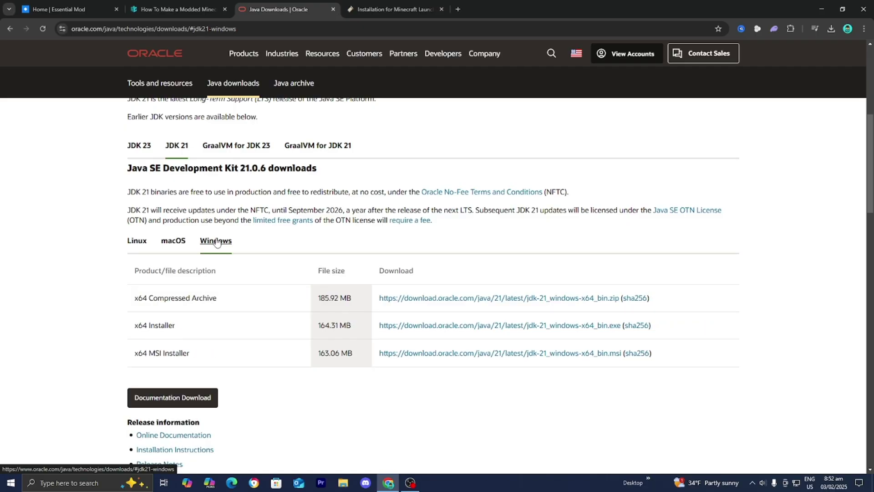
pyautogui.moveTo(176, 325); pyautogui.dragTo(131, 332)
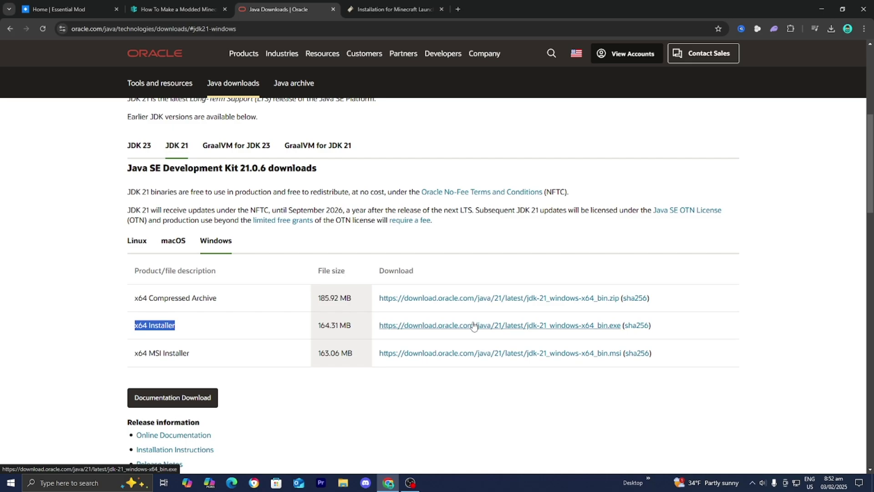
# - Search the web for "jarfix download", review the Jarfix 3.0.0 description on its developer's page, and close the page
pyautogui.click(280, 24)
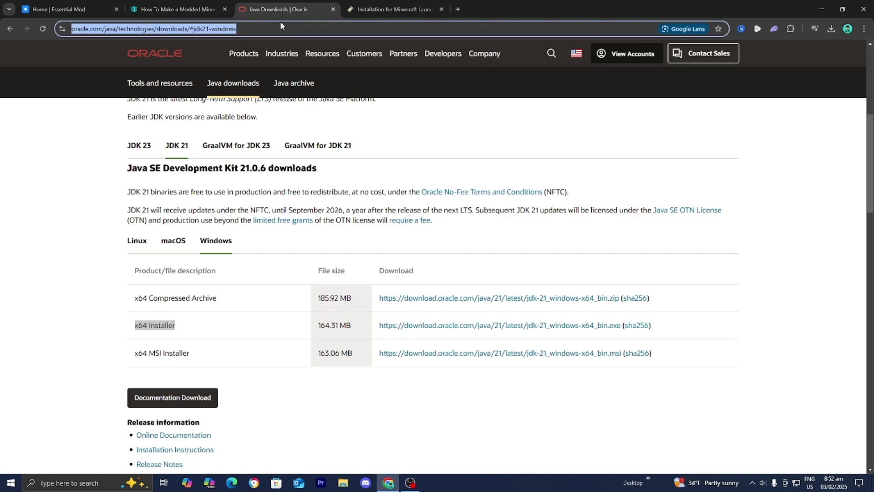
pyautogui.write('jar')
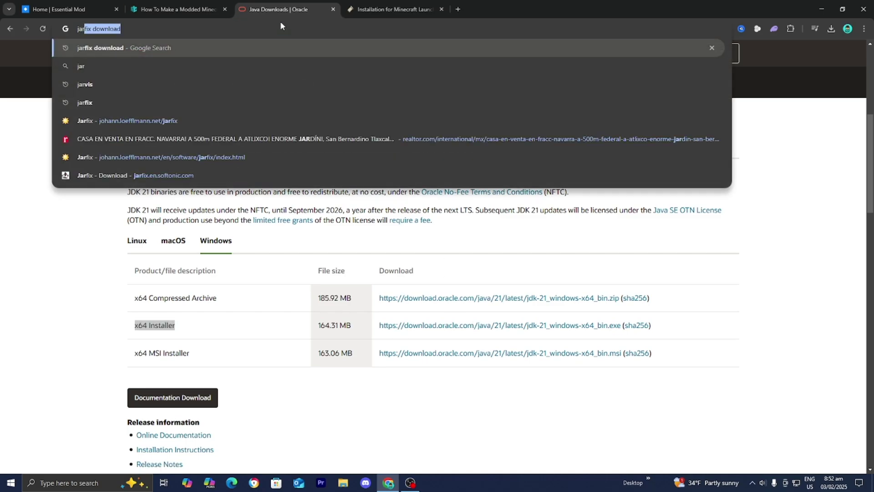
pyautogui.press('Return')
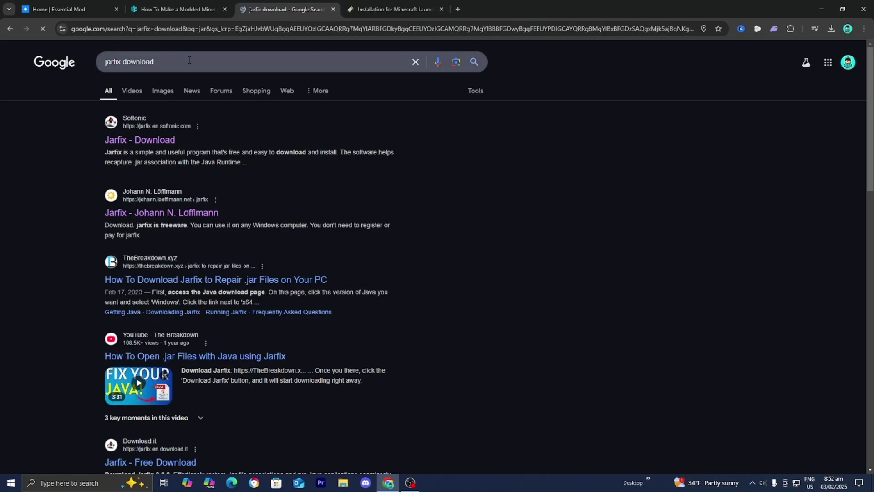
pyautogui.click(152, 216)
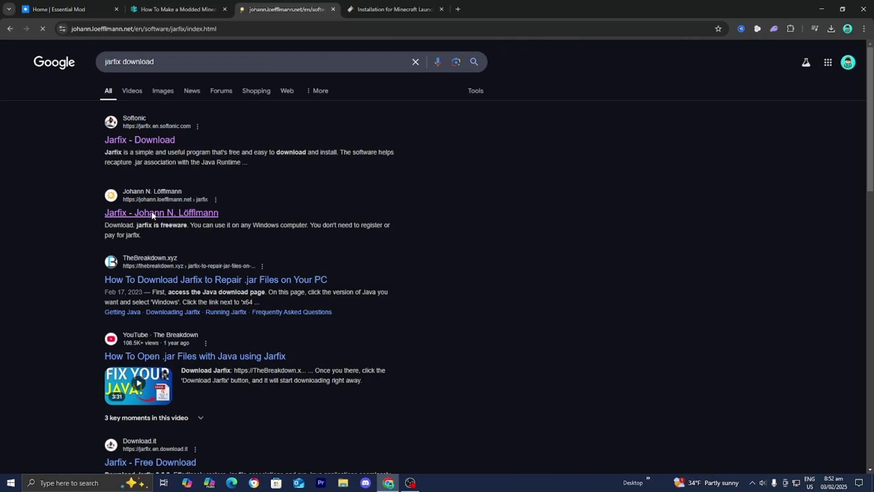
pyautogui.scroll(-1, 377, 206)
pyautogui.scroll(-1, 377, 206)
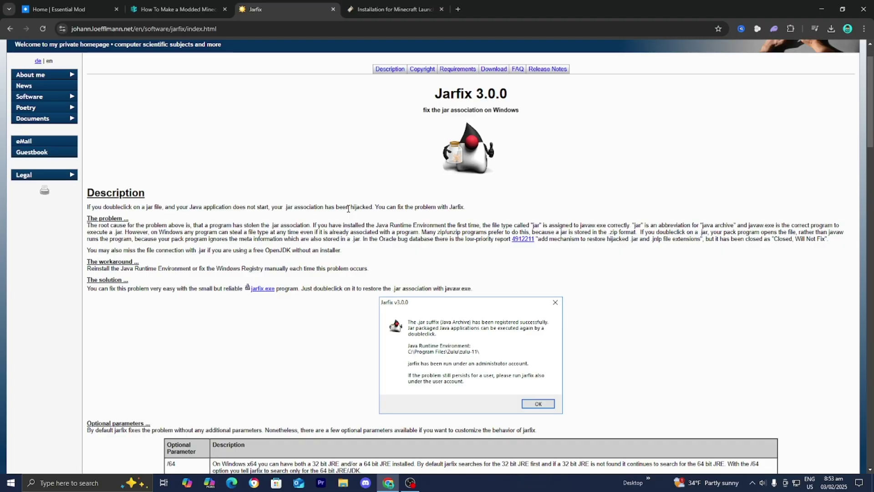
pyautogui.scroll(-1, 348, 208)
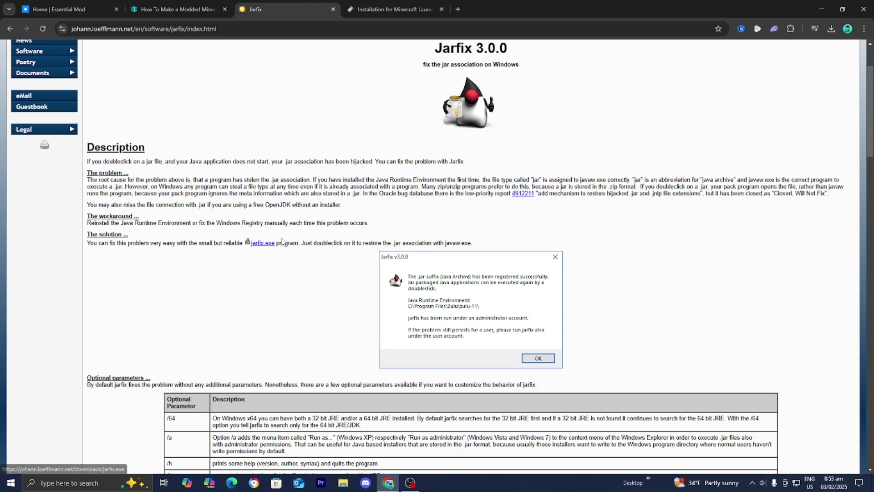
pyautogui.hotkey('ctrl', 'w')
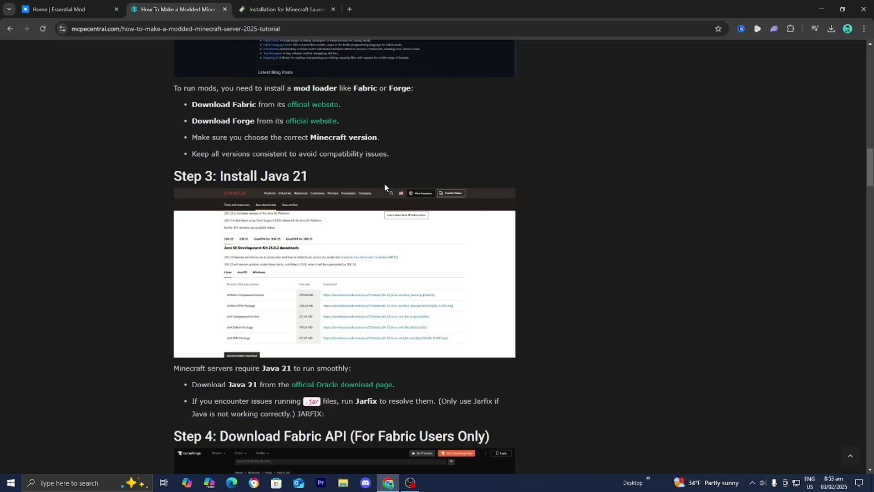
# - Open the CurseForge Fabric API files linked in Step 4 of the guide and download Fabric API 0.115.1+1.21.4
pyautogui.scroll(-7, 385, 183)
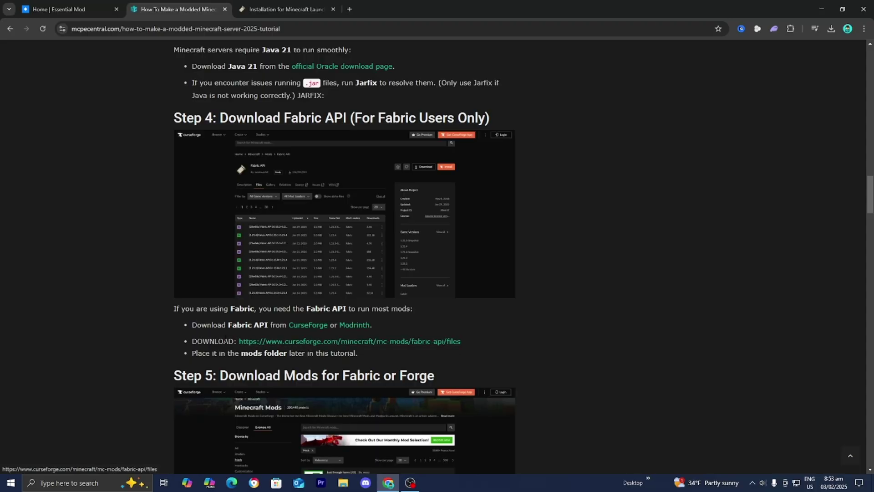
pyautogui.click(283, 344)
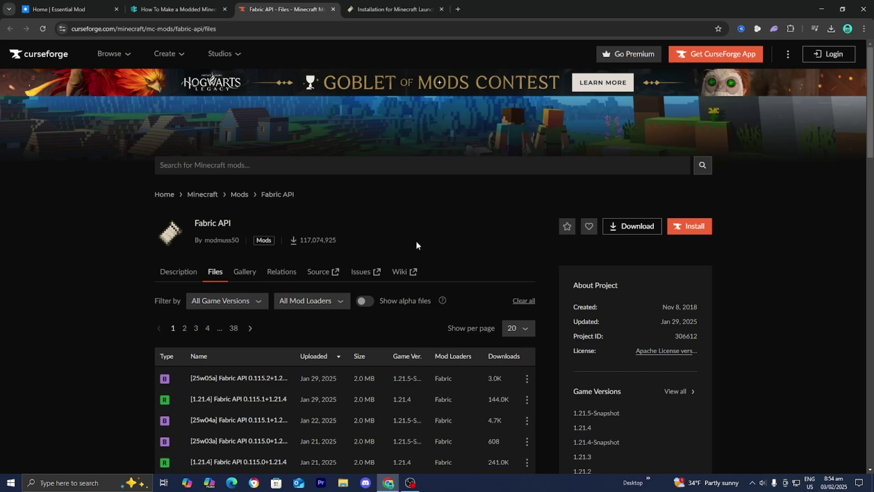
pyautogui.scroll(-3, 416, 243)
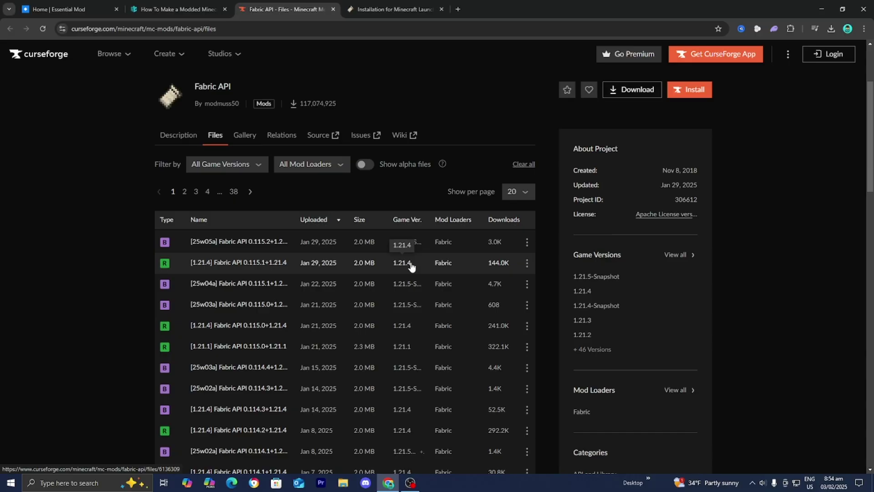
pyautogui.click(528, 265)
pyautogui.click(552, 305)
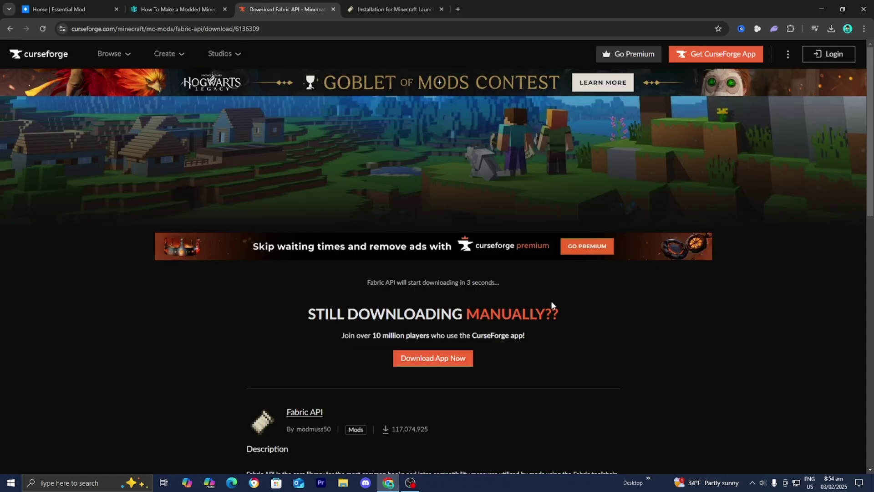
# - Place the downloaded Fabric API file on the desktop beside the Fabric installer
pyautogui.doubleClick(801, 7)
pyautogui.moveTo(654, 338); pyautogui.dragTo(534, 137)
pyautogui.moveTo(535, 106); pyautogui.dragTo(535, 151)
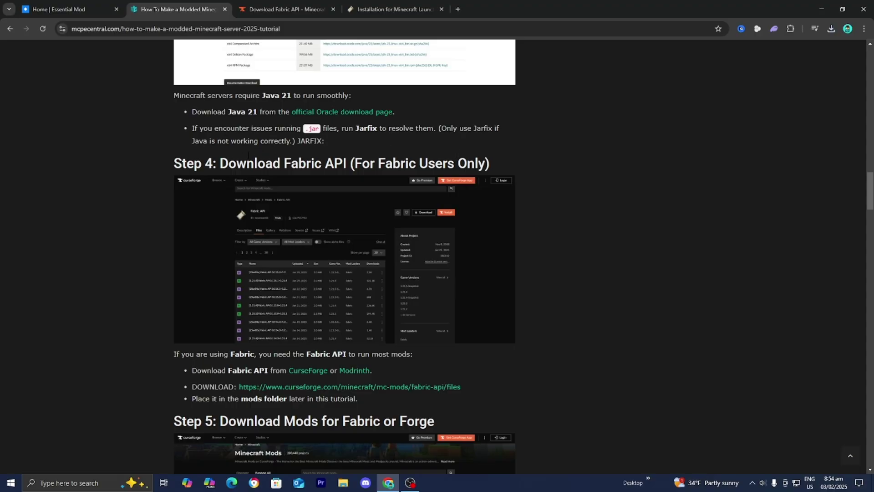
# - Open the CurseForge Minecraft mods page linked in Step 5 of the modded server guide
pyautogui.scroll(-6, 248, 157)
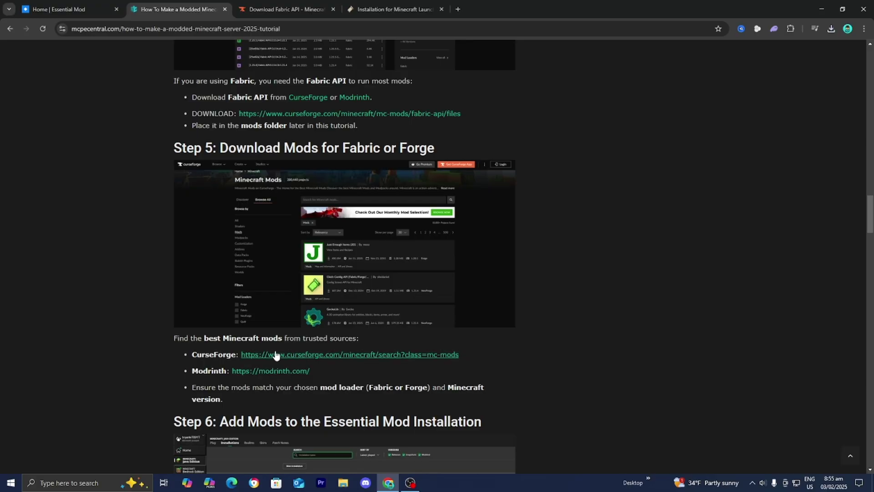
pyautogui.click(309, 355)
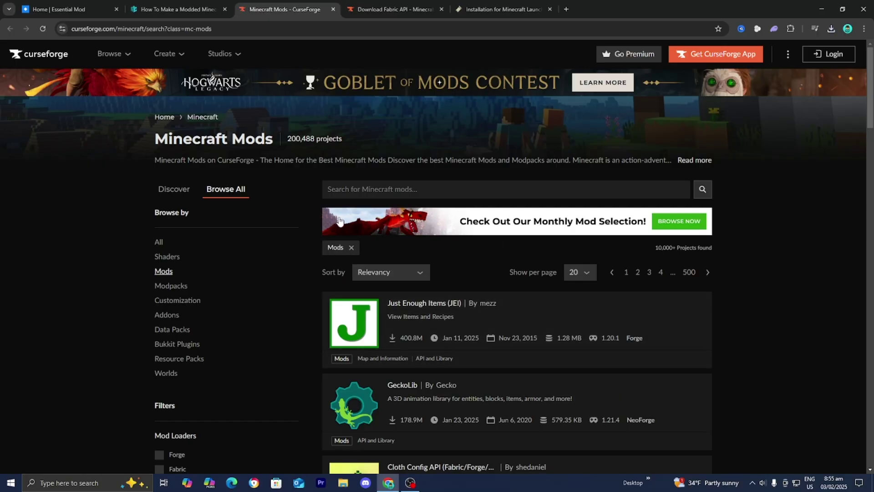
# - Filter the CurseForge Minecraft mods list to the Fabric mod loader
pyautogui.scroll(-2, 122, 255)
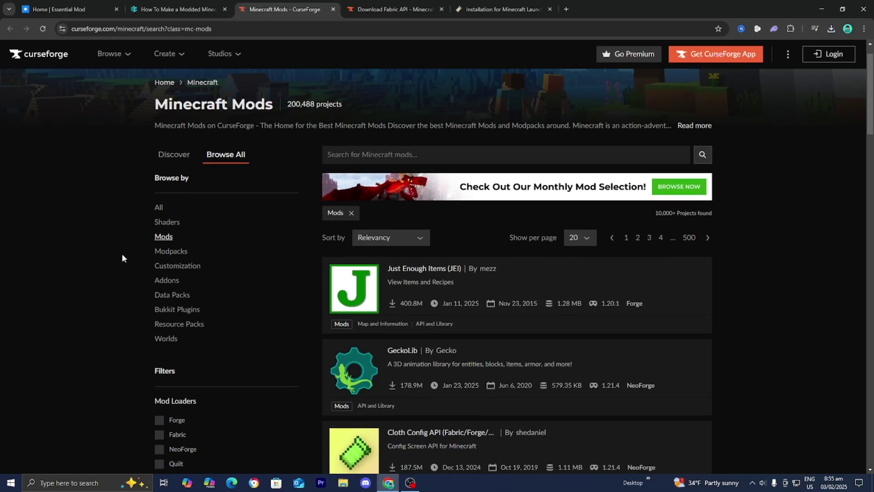
pyautogui.scroll(-5, 122, 255)
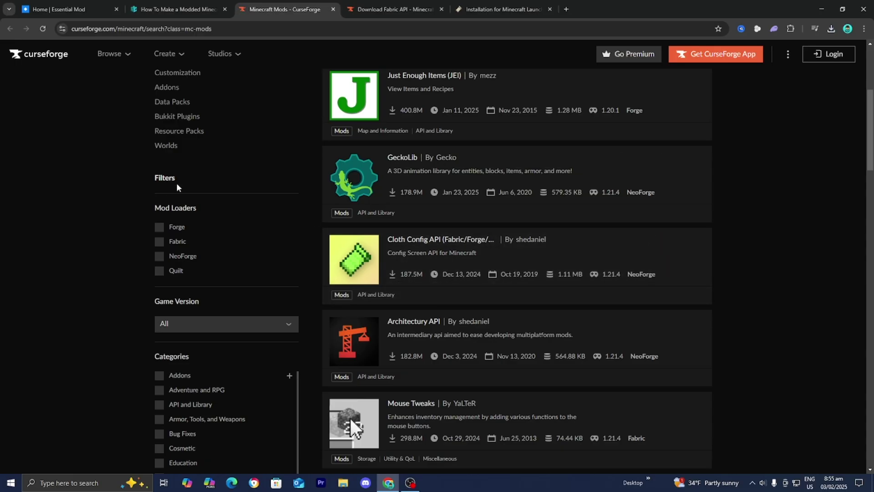
pyautogui.moveTo(196, 208); pyautogui.dragTo(133, 227)
pyautogui.click(120, 253)
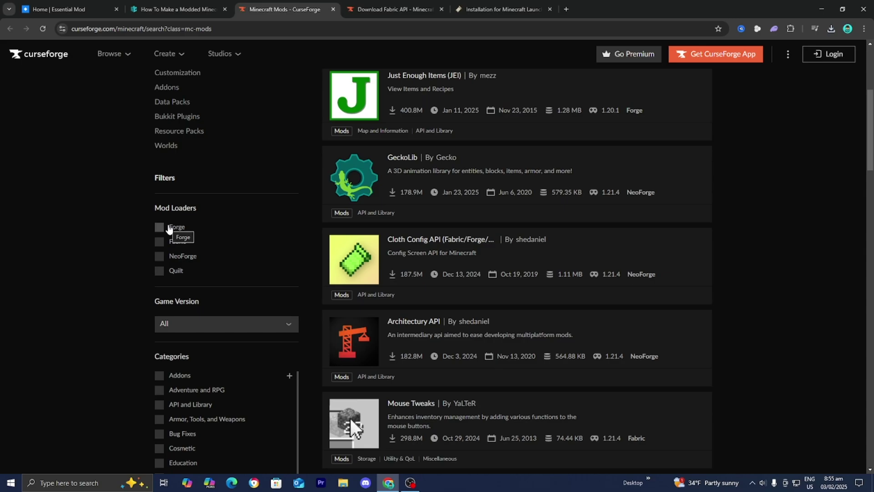
pyautogui.click(175, 245)
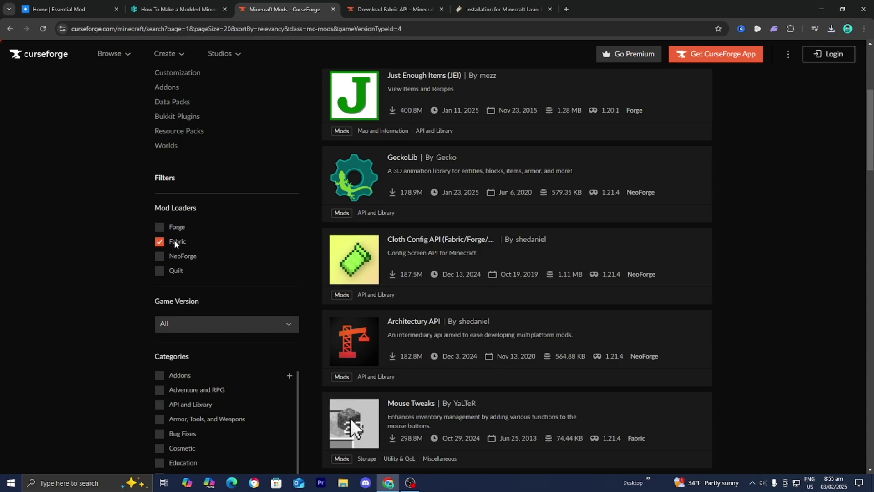
# - Restrict the Fabric mods list to game version 1.21.4
pyautogui.scroll(-1, 118, 241)
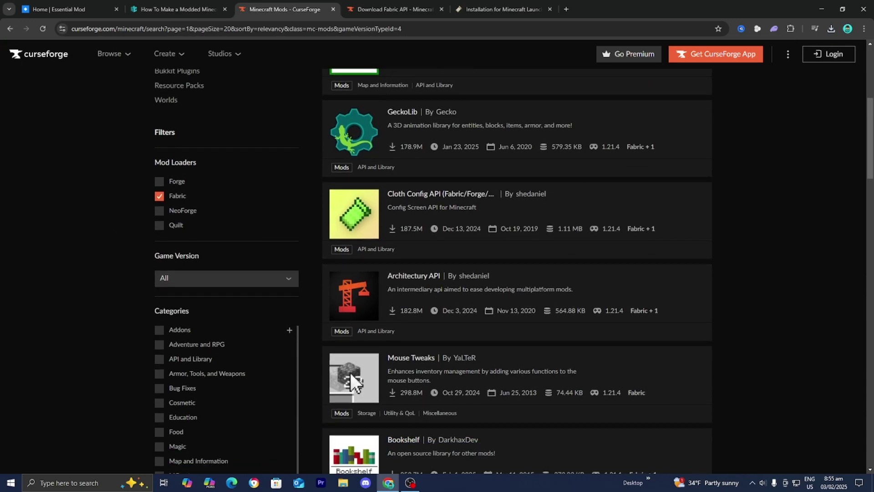
pyautogui.click(171, 279)
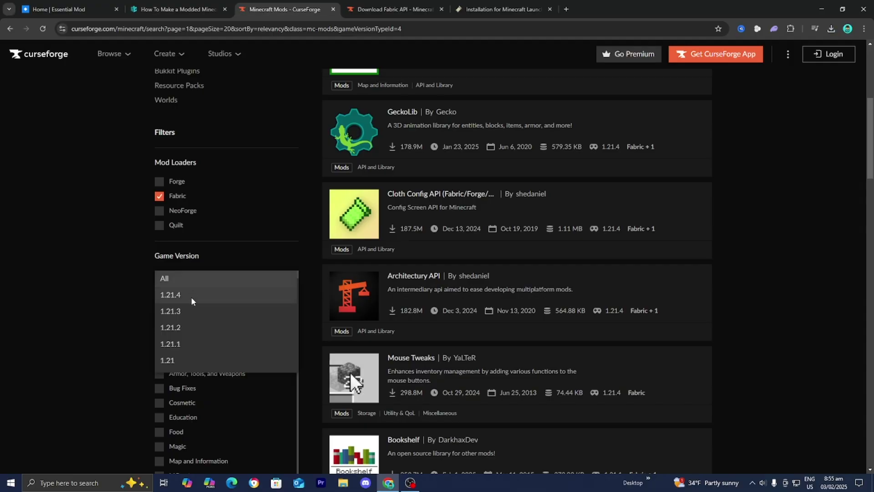
pyautogui.scroll(-5, 191, 301)
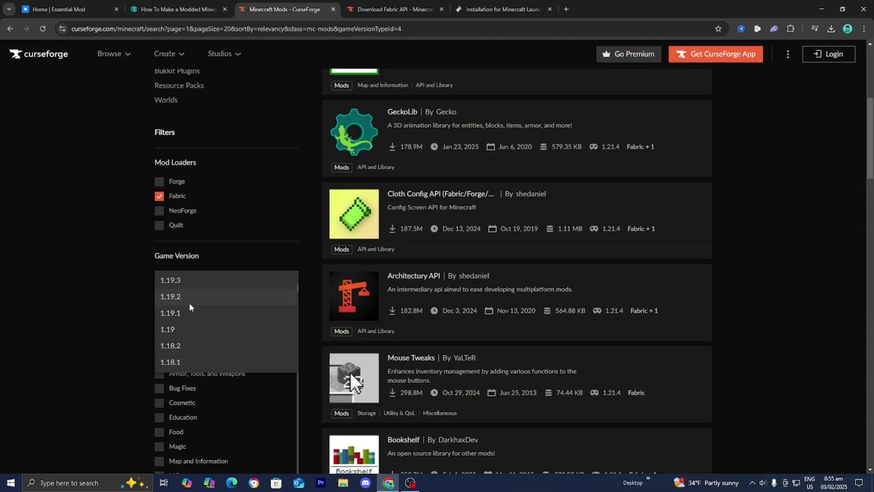
pyautogui.scroll(-3, 189, 307)
pyautogui.scroll(10, 191, 309)
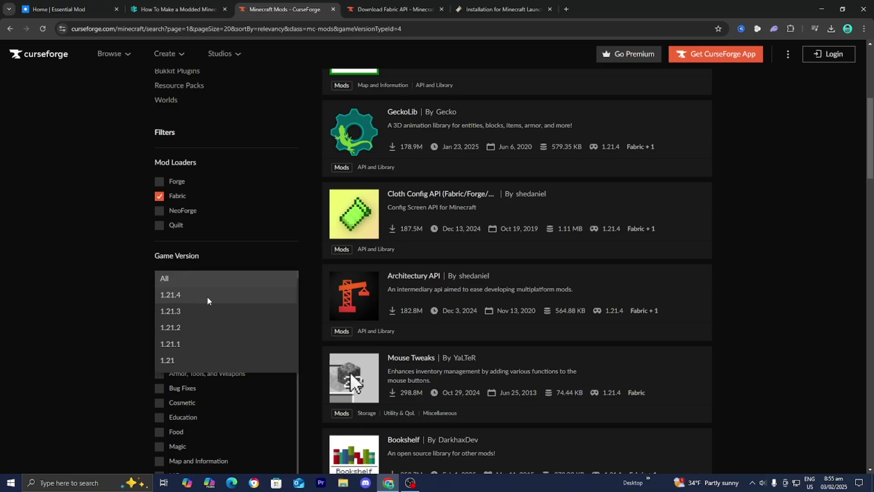
pyautogui.click(180, 294)
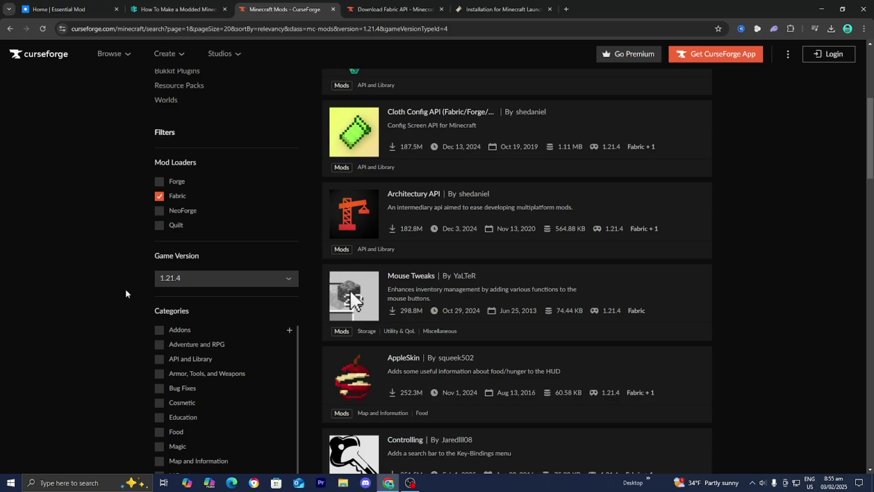
# - Browse the filtered Fabric 1.21.4 mods and open the project page of Xaero's Minimap
pyautogui.scroll(2, 124, 289)
pyautogui.scroll(1, 125, 289)
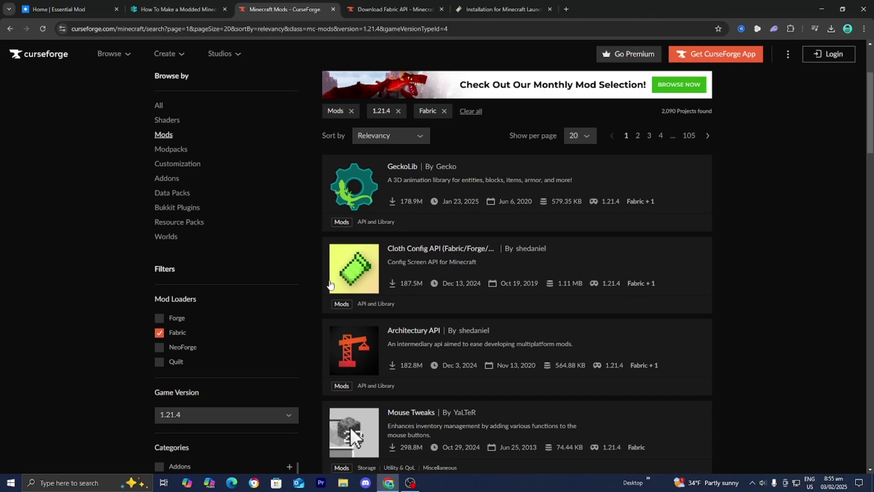
pyautogui.scroll(-5, 350, 355)
pyautogui.scroll(6, 349, 317)
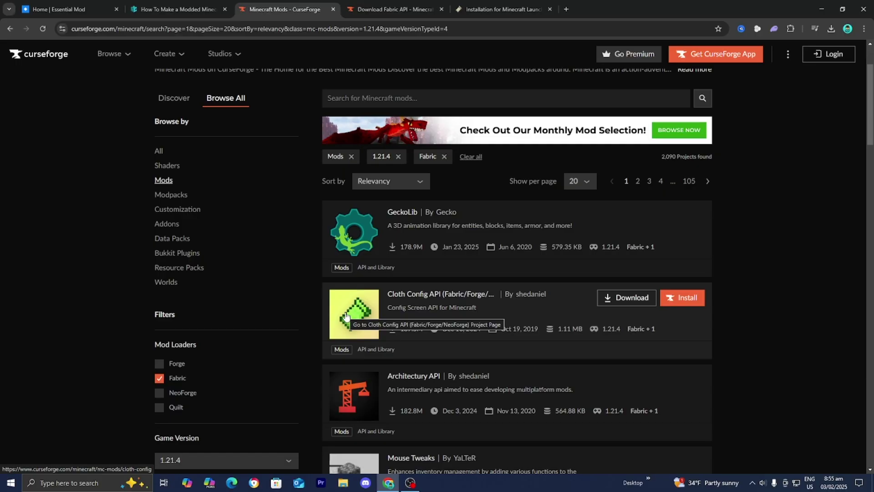
pyautogui.scroll(-12, 348, 314)
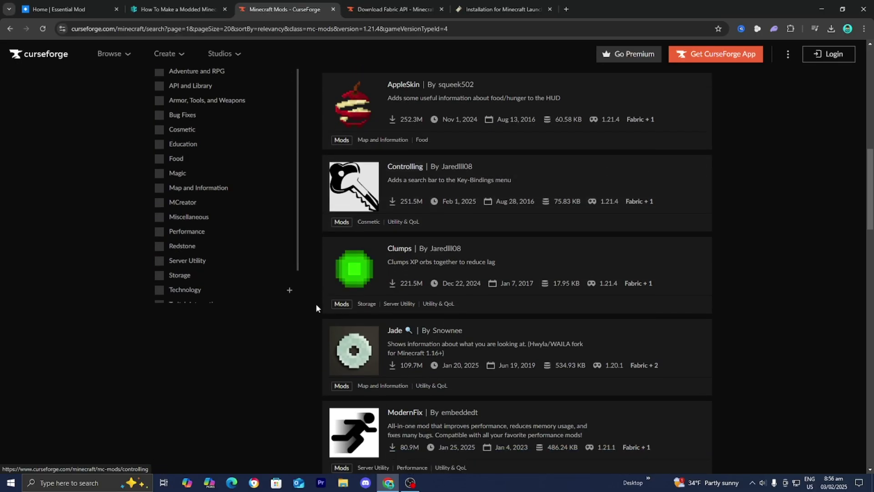
pyautogui.scroll(-10, 356, 301)
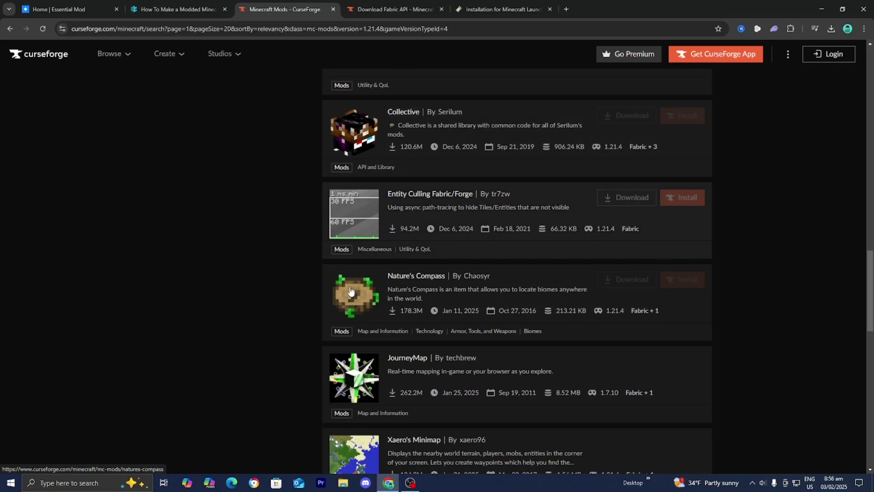
pyautogui.scroll(-1, 377, 300)
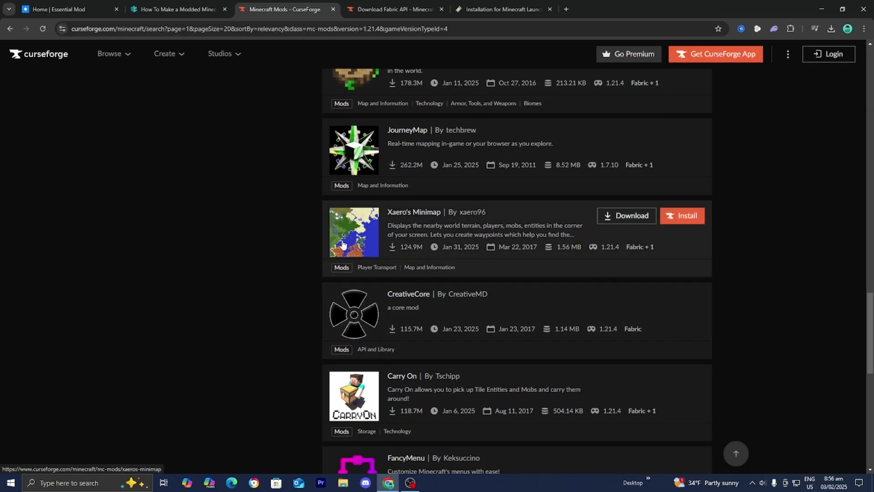
pyautogui.click(364, 234)
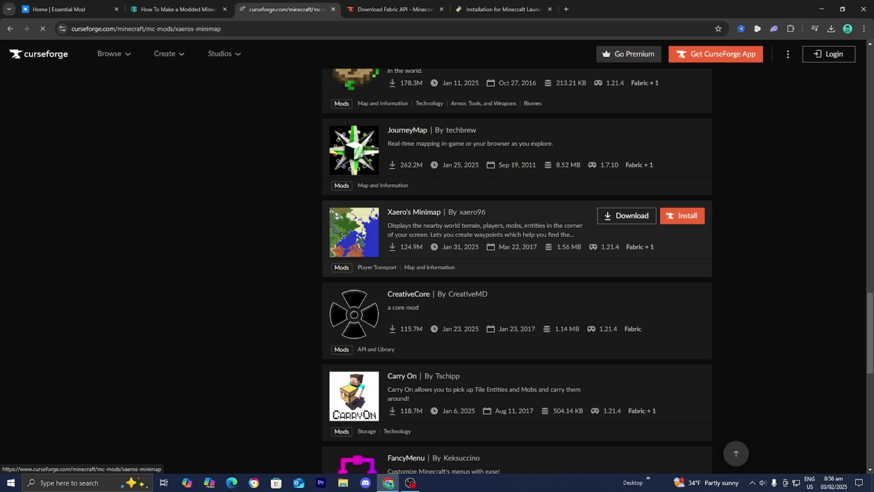
# - Open the full file list of Xaero's Minimap and download v25.0.1 for Fabric 1.21.4
pyautogui.scroll(-4, 362, 232)
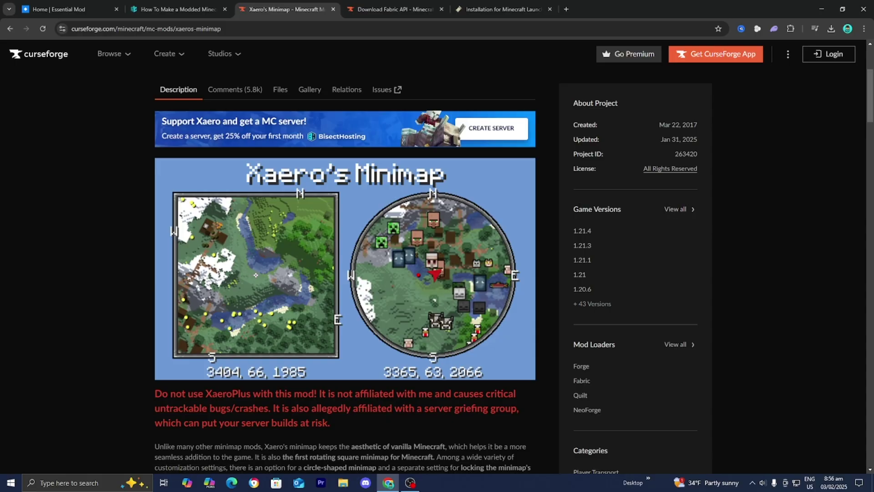
pyautogui.moveTo(579, 209); pyautogui.dragTo(614, 209)
pyautogui.click(675, 209)
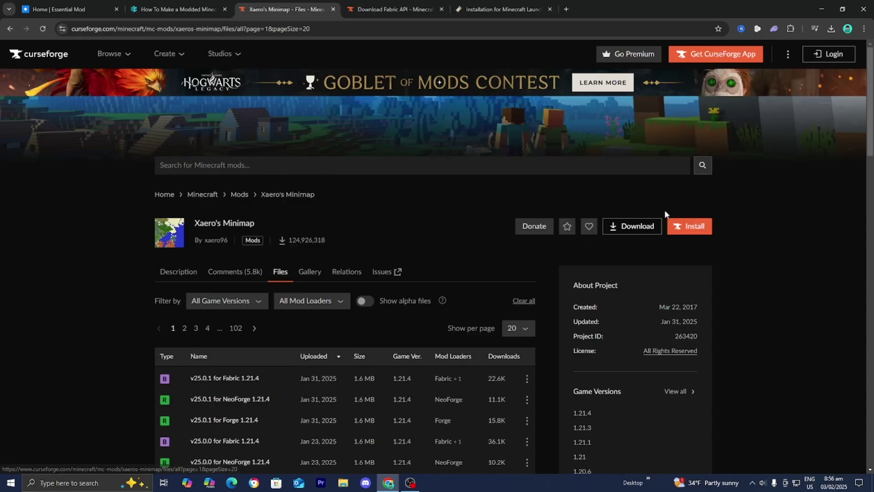
pyautogui.scroll(-3, 605, 222)
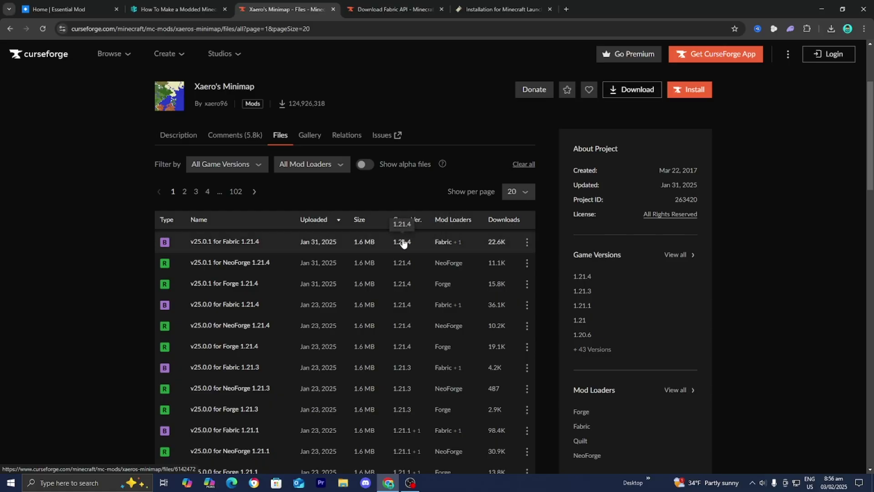
pyautogui.scroll(-12, 396, 237)
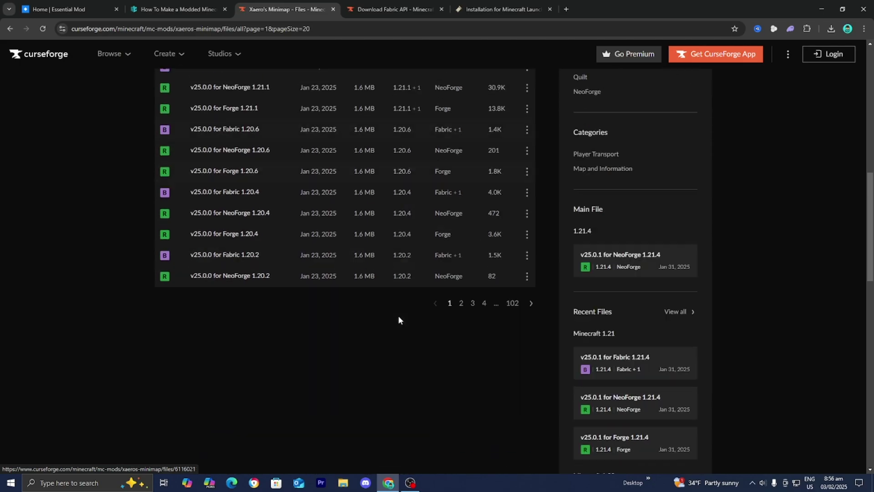
pyautogui.scroll(6, 437, 323)
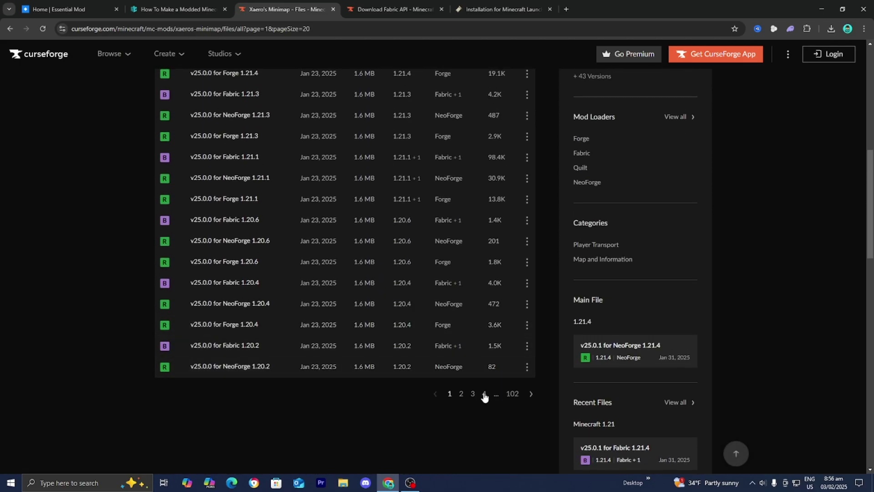
pyautogui.scroll(6, 393, 391)
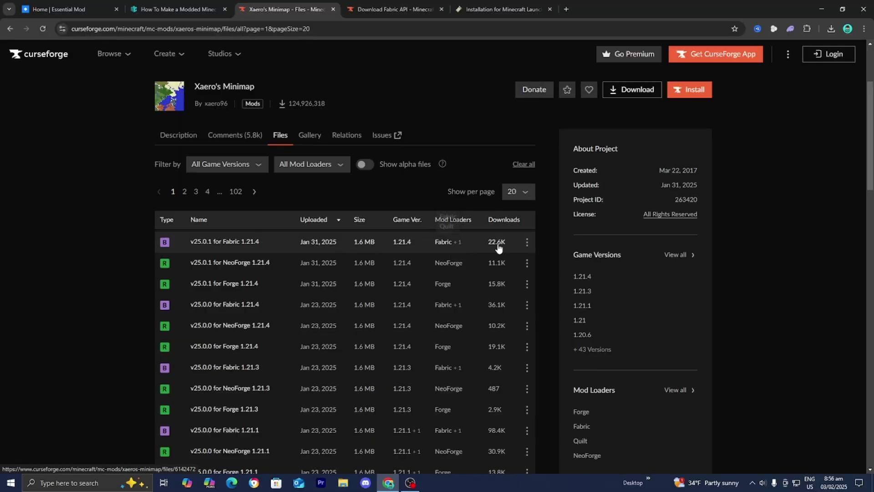
pyautogui.click(524, 244)
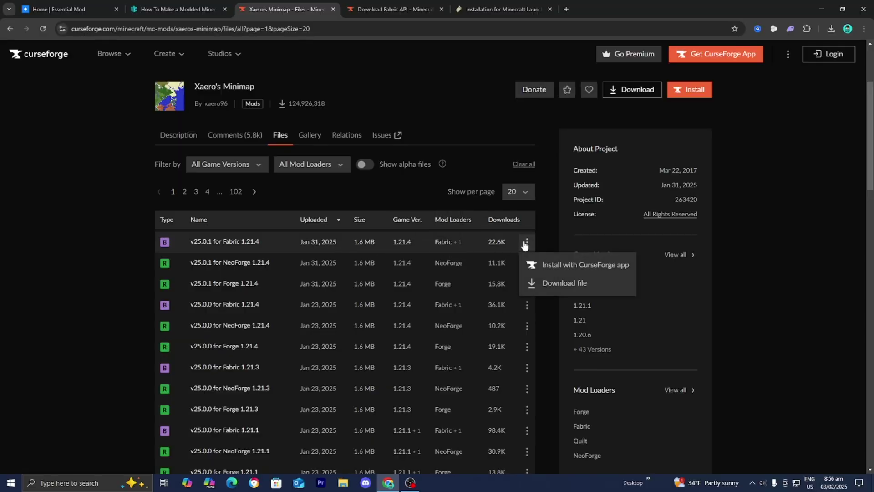
pyautogui.click(548, 283)
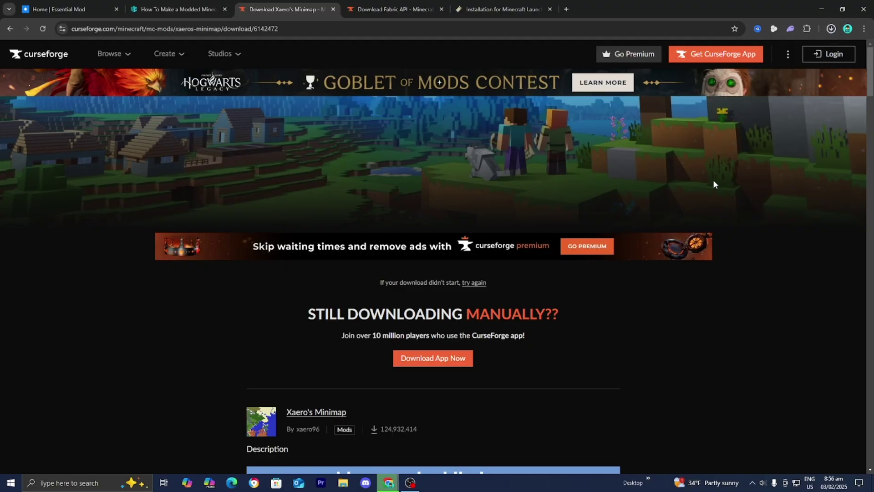
# - Place the downloaded Xaero's Minimap file on the desktop beside the Fabric API file
pyautogui.moveTo(683, 8); pyautogui.dragTo(708, 262)
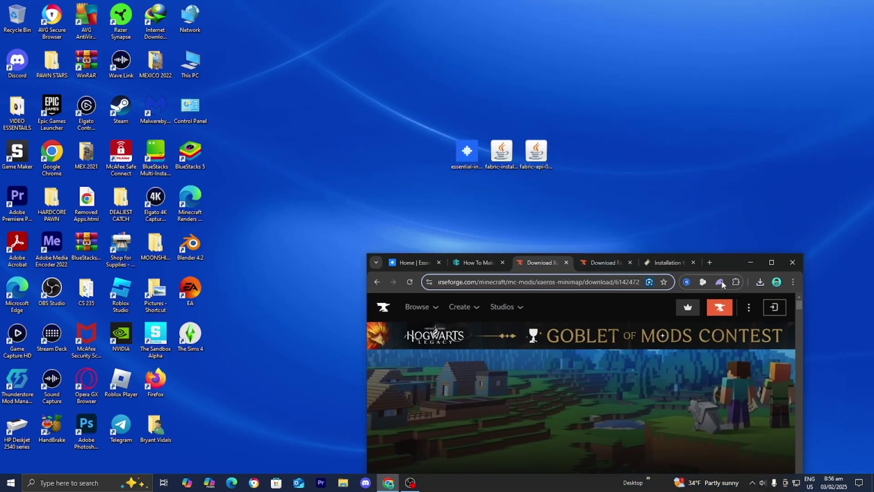
pyautogui.click(760, 282)
pyautogui.moveTo(682, 60); pyautogui.dragTo(572, 155)
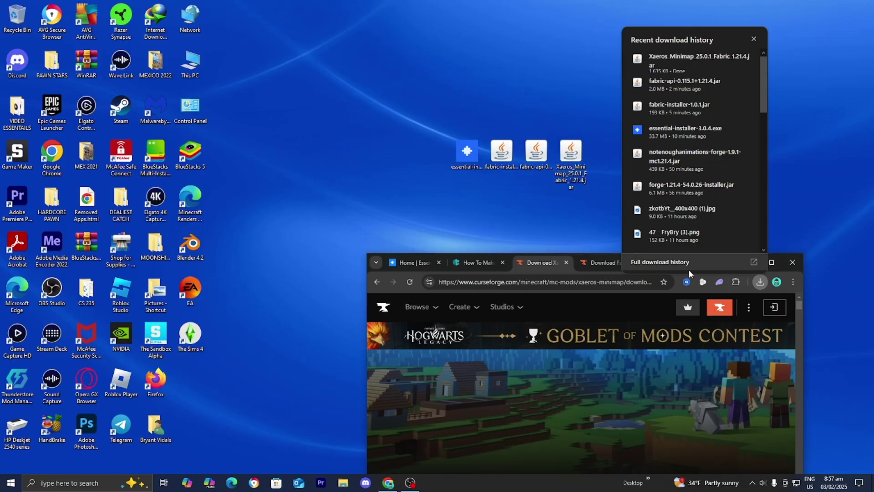
# - Clear the browser from the desktop and open the Fabric installer file with Java(TM) Platform SE binary
pyautogui.press('super+d')
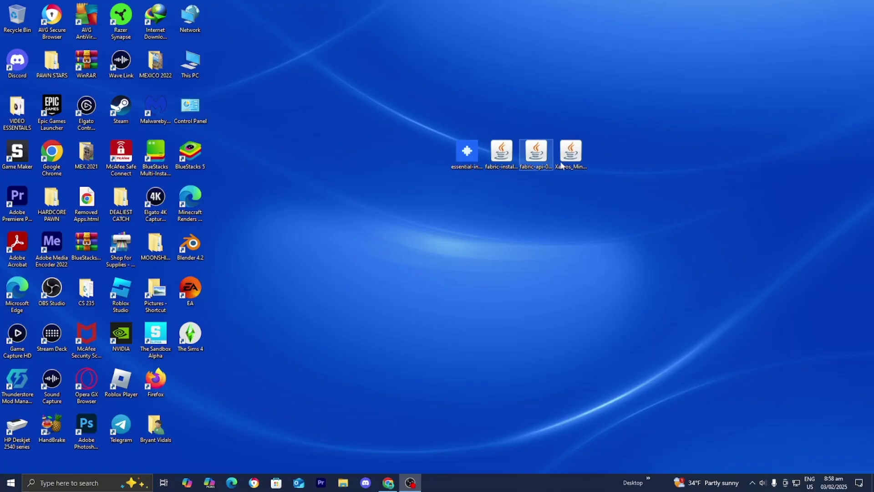
pyautogui.rightClick(505, 157)
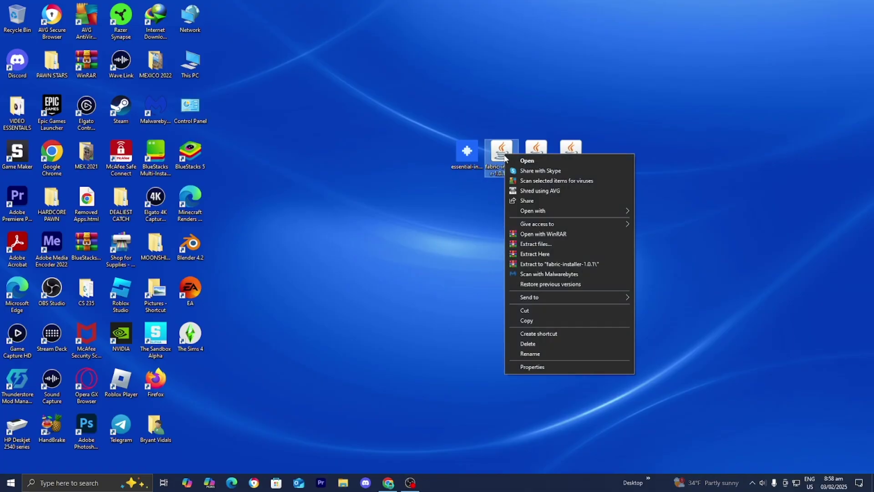
pyautogui.moveTo(546, 212)
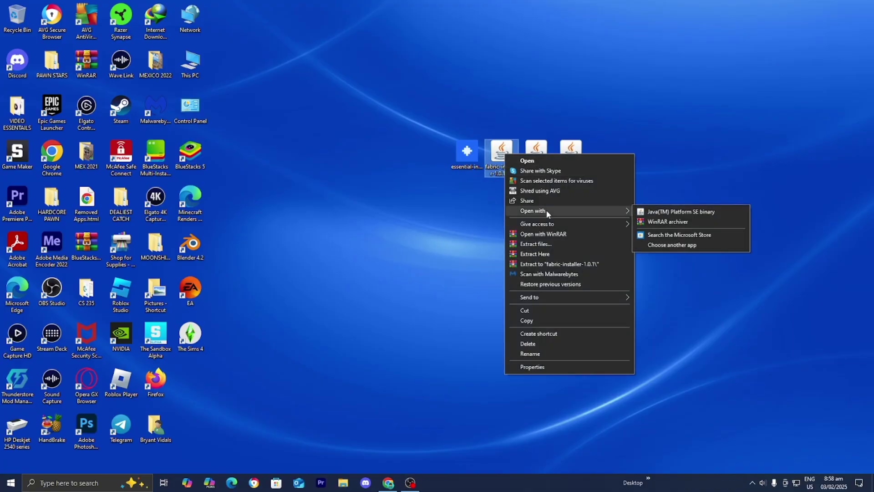
pyautogui.click(640, 211)
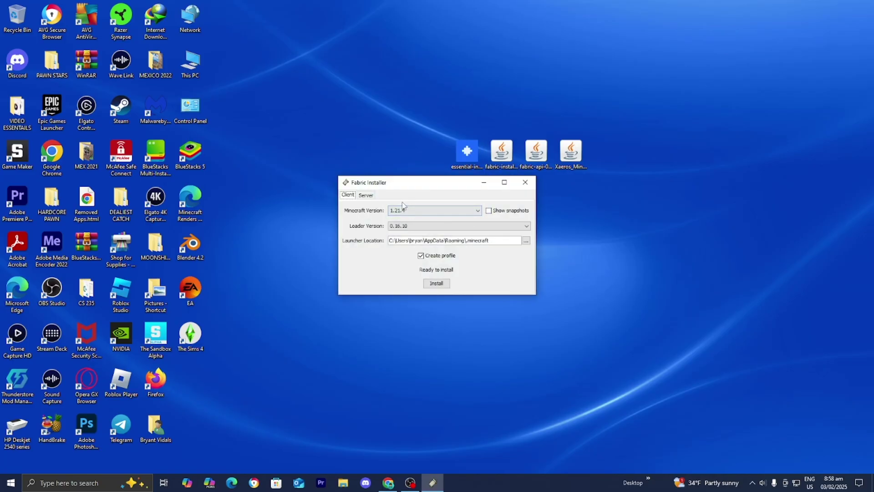
# - Install the Fabric client for Minecraft 1.21.4 in the preset launcher location and close the installer
pyautogui.click(423, 212)
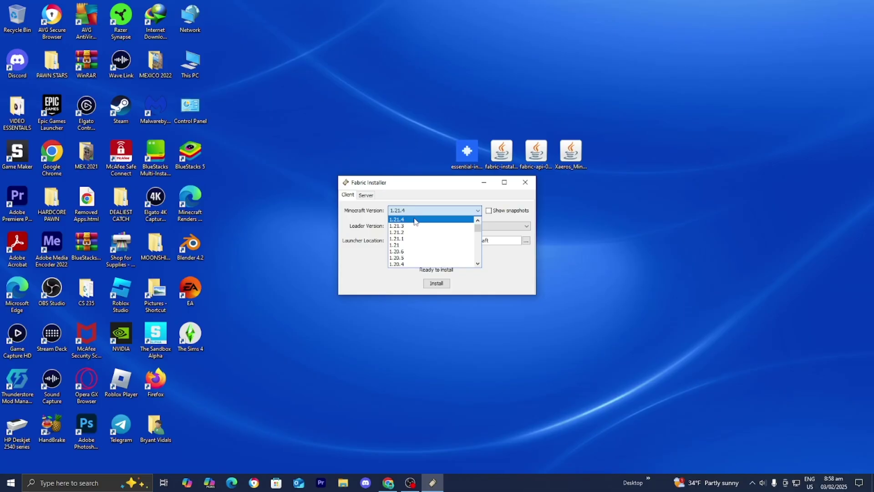
pyautogui.click(415, 220)
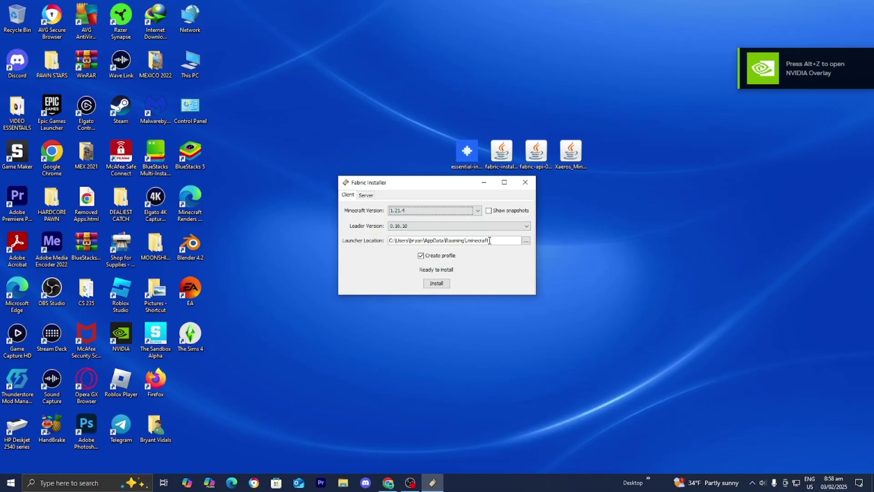
pyautogui.tripleClick(401, 240)
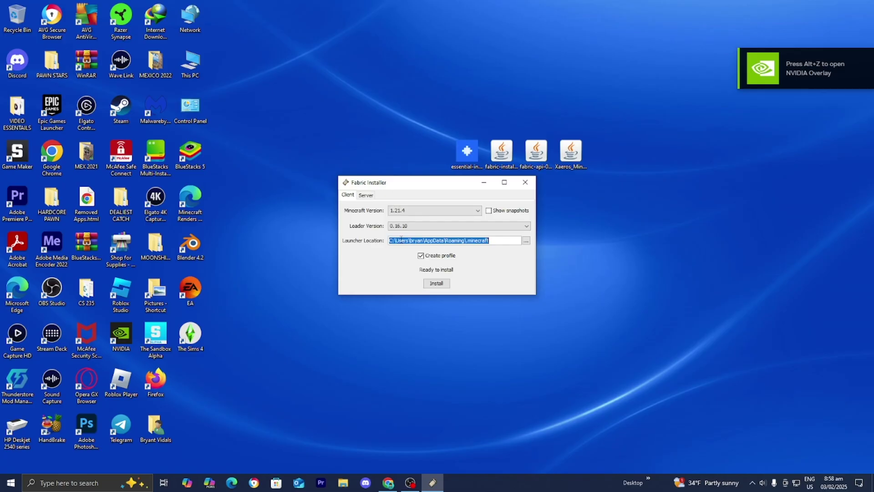
pyautogui.click(436, 284)
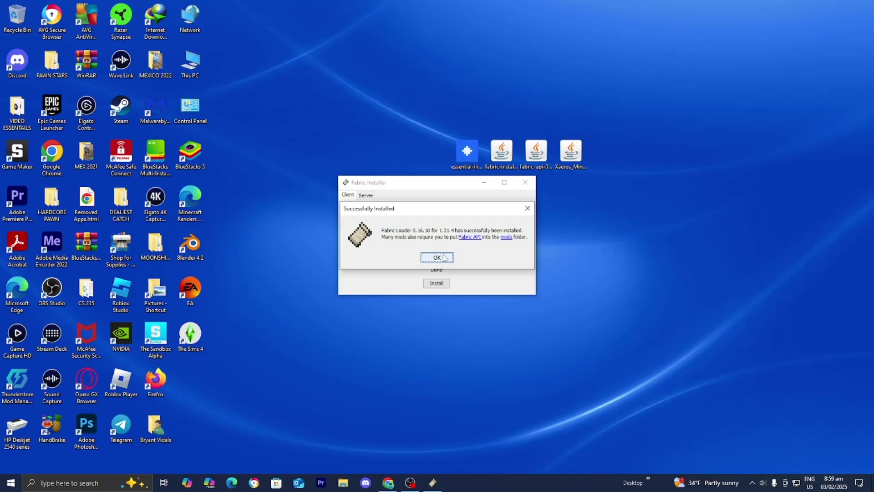
pyautogui.click(444, 258)
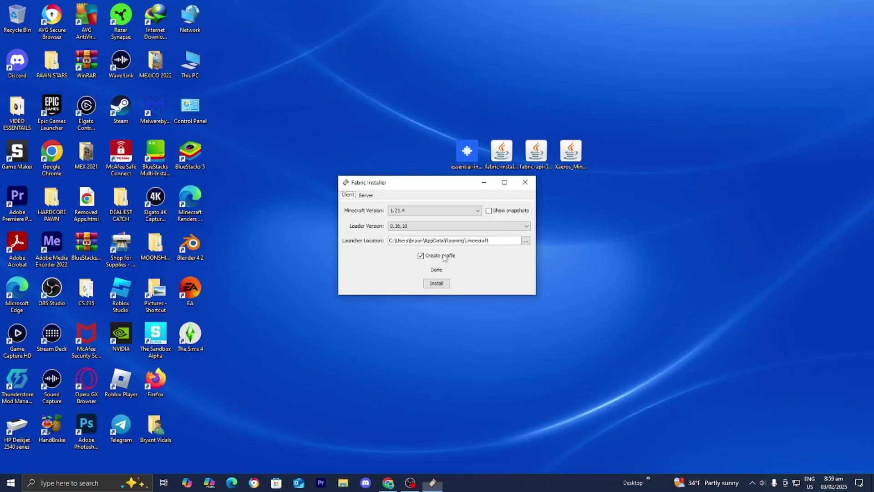
pyautogui.click(536, 183)
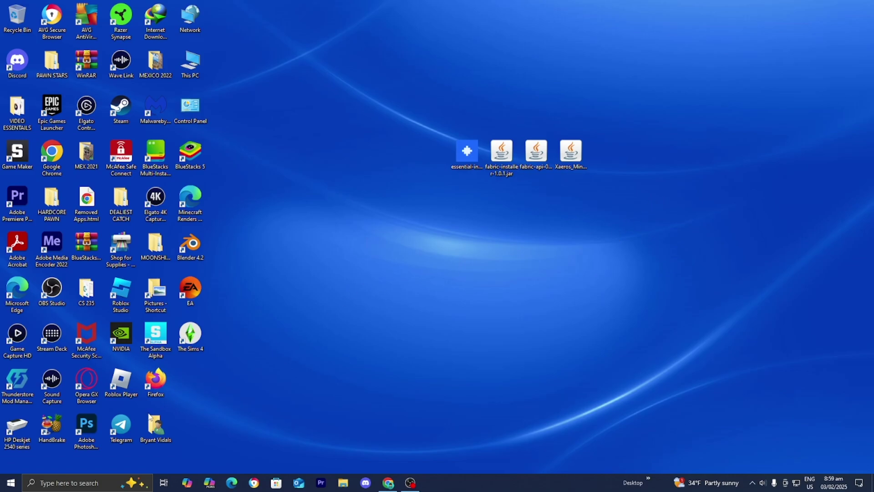
# - Open the Minecraft Launcher and bring up the mods folder of the 1.21.4 Fabric Essential installation
pyautogui.click(79, 481)
pyautogui.click(86, 308)
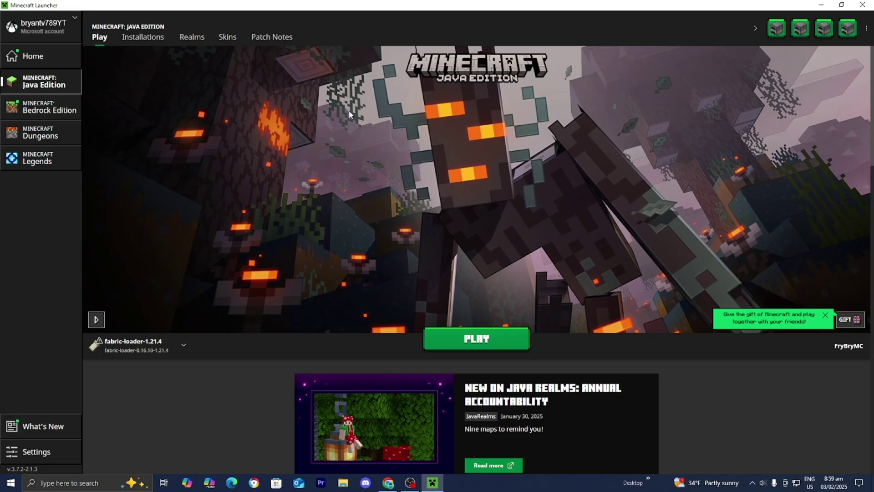
pyautogui.click(153, 43)
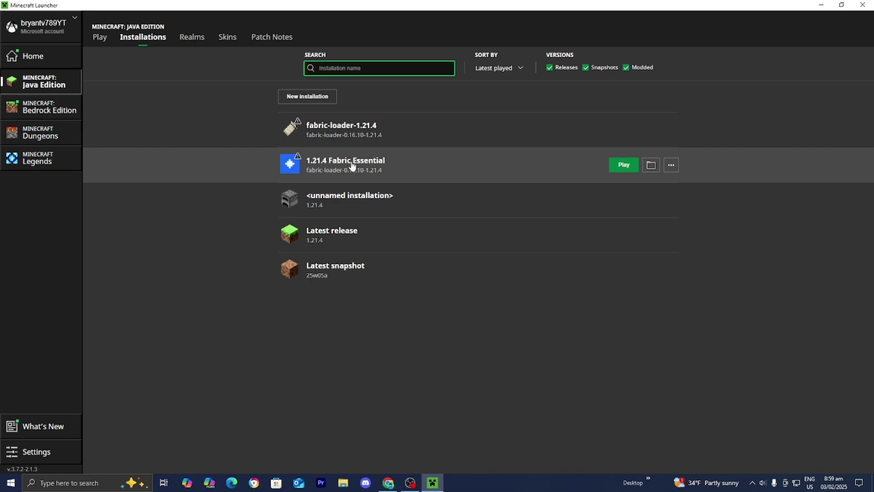
pyautogui.click(652, 166)
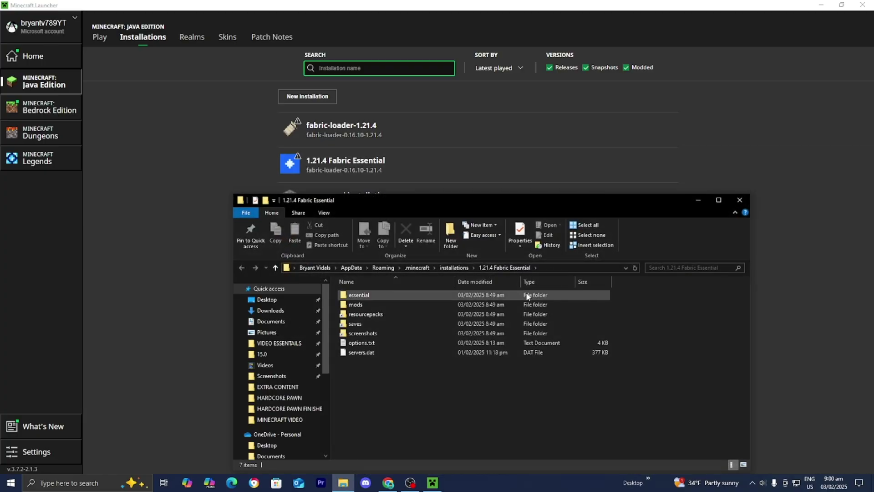
pyautogui.doubleClick(365, 304)
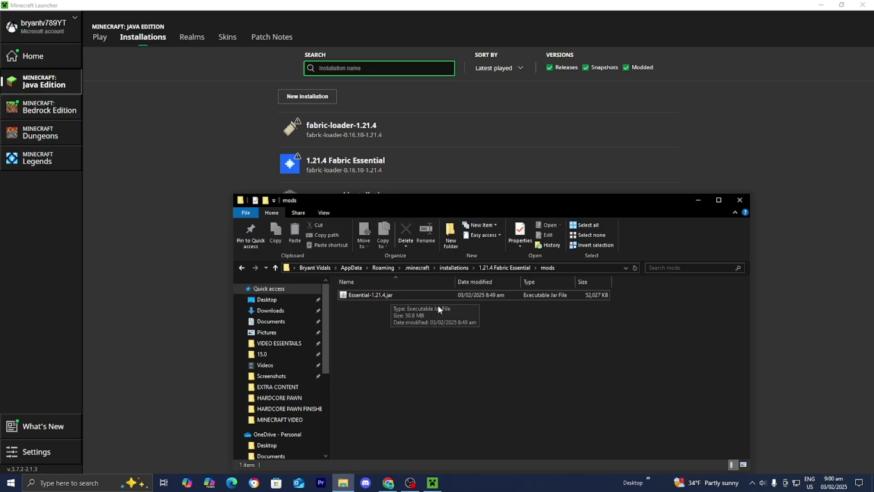
# - Move the Fabric API and Xaero's Minimap files from the desktop into the mods folder and close the folder
pyautogui.click(821, 6)
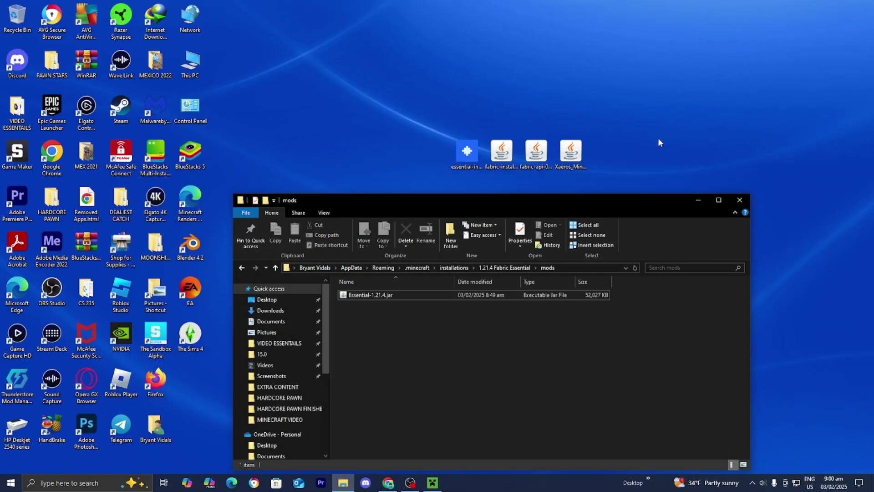
pyautogui.click(571, 152)
pyautogui.moveTo(540, 157); pyautogui.dragTo(546, 331)
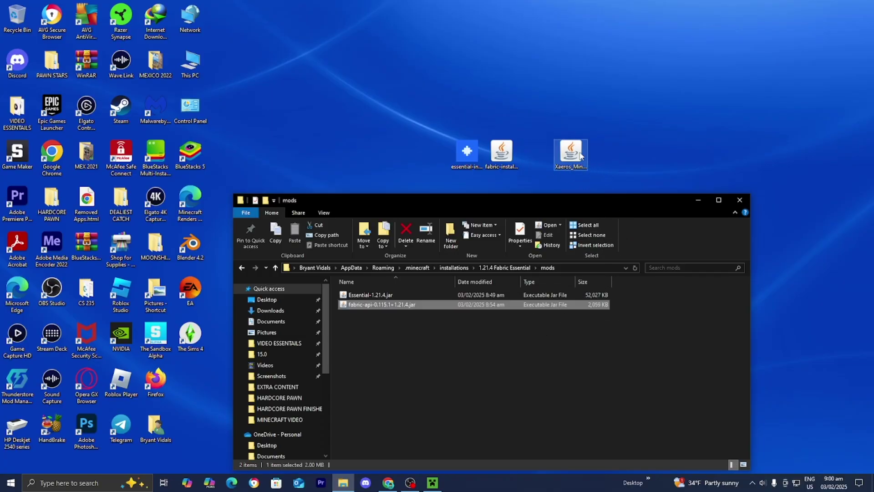
pyautogui.moveTo(580, 156); pyautogui.dragTo(410, 340)
pyautogui.click(445, 367)
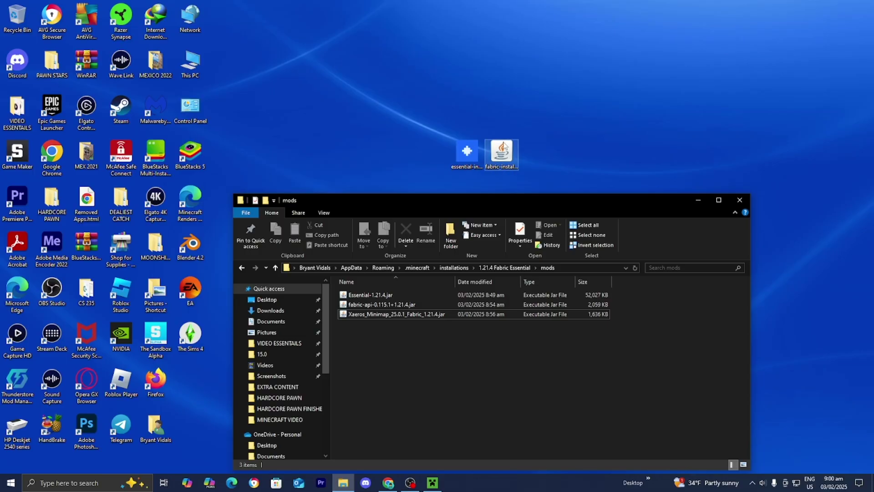
pyautogui.click(392, 302)
pyautogui.click(386, 311)
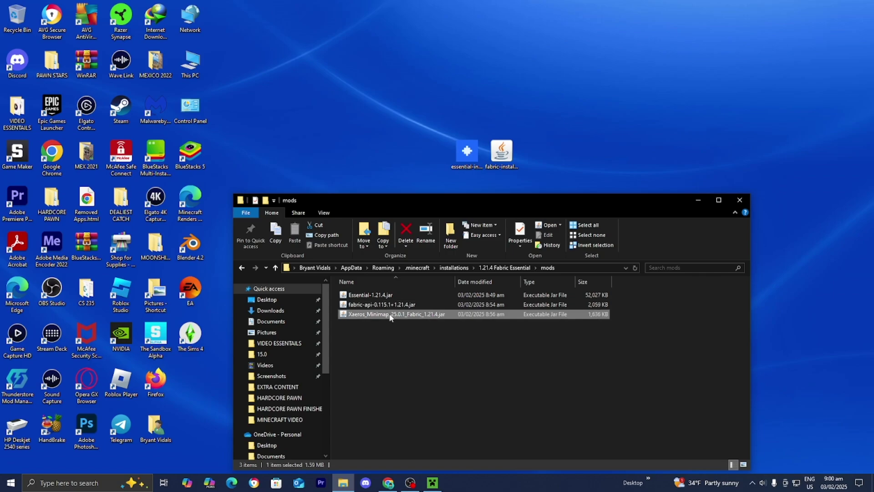
pyautogui.click(406, 335)
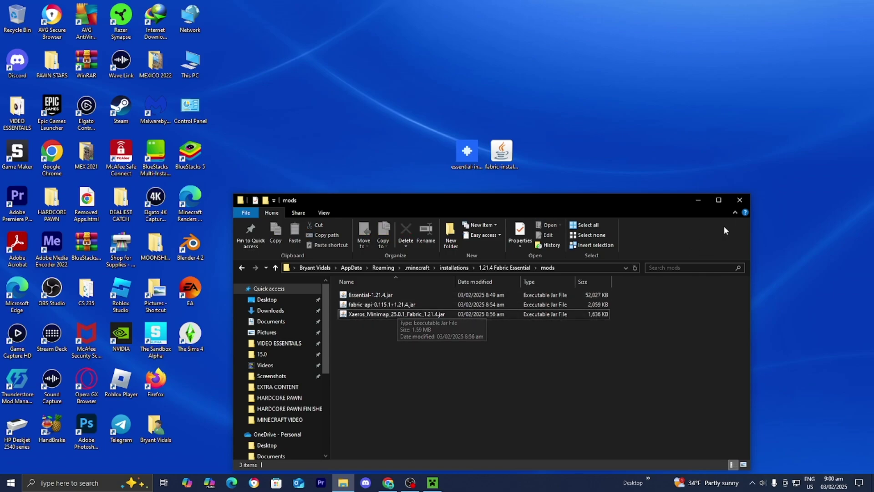
pyautogui.click(736, 203)
pyautogui.rightClick(612, 269)
# - Launch the 1.21.4 Fabric Essential installation from the Minecraft Launcher, accepting the risks and disabling further warnings for this installation
pyautogui.click(433, 482)
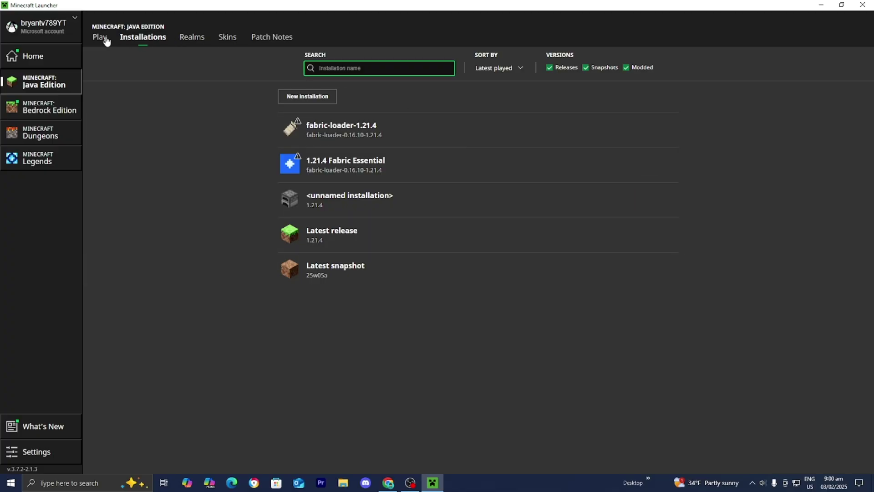
pyautogui.click(100, 38)
pyautogui.click(137, 345)
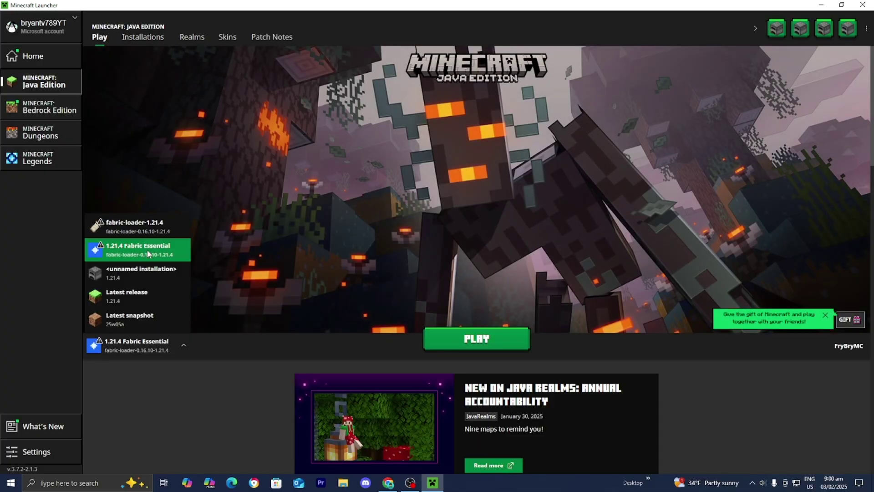
pyautogui.click(146, 250)
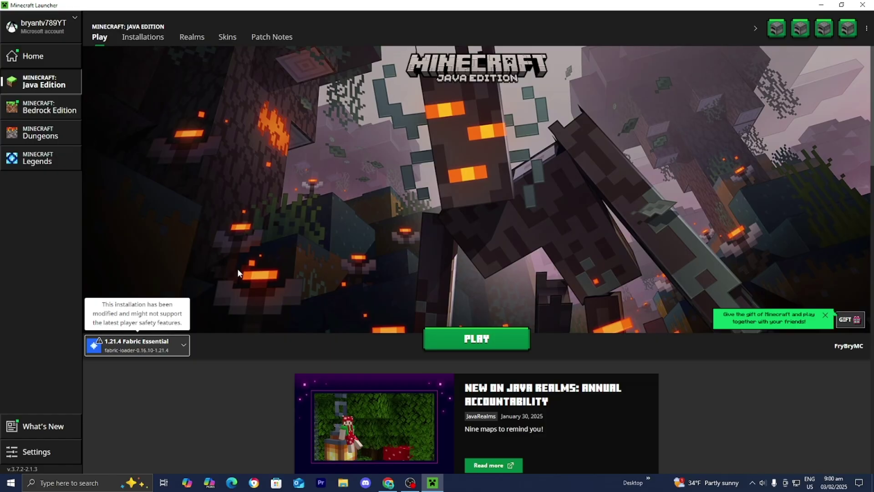
pyautogui.click(480, 340)
pyautogui.click(326, 258)
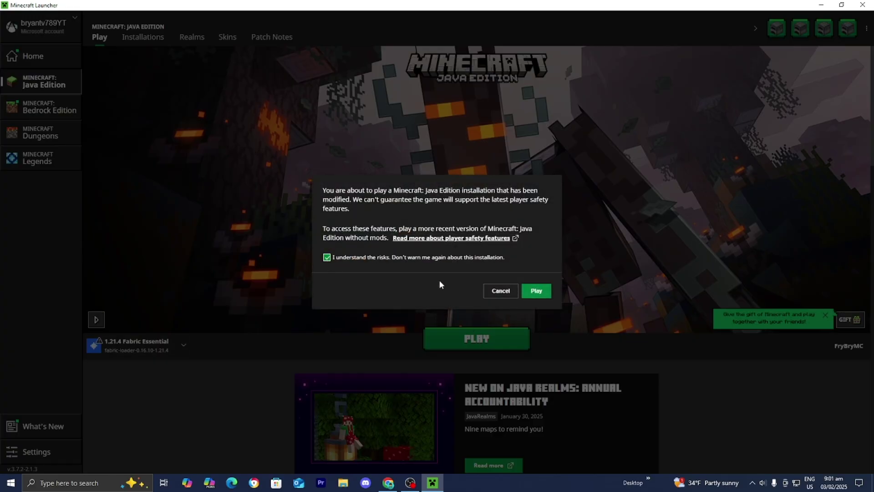
pyautogui.click(535, 293)
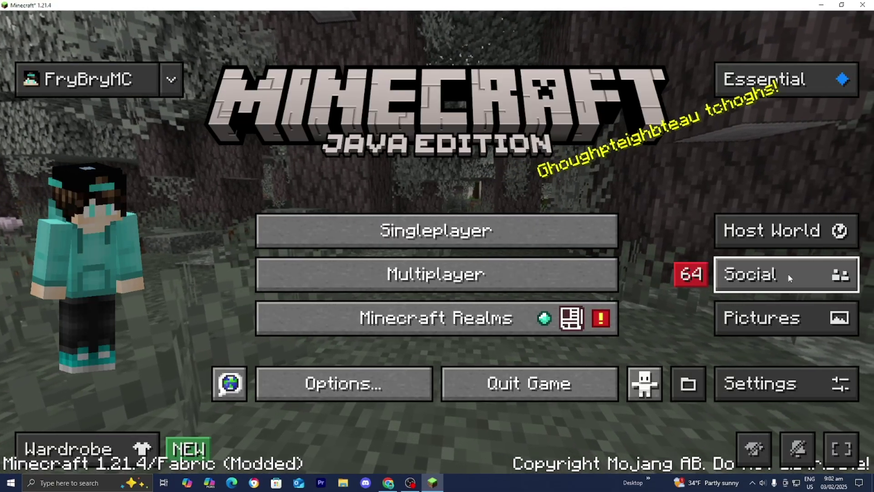
# - View the Add Friend form in Essential's Social screen, dismiss it without adding anyone, and return to the title screen
pyautogui.click(788, 277)
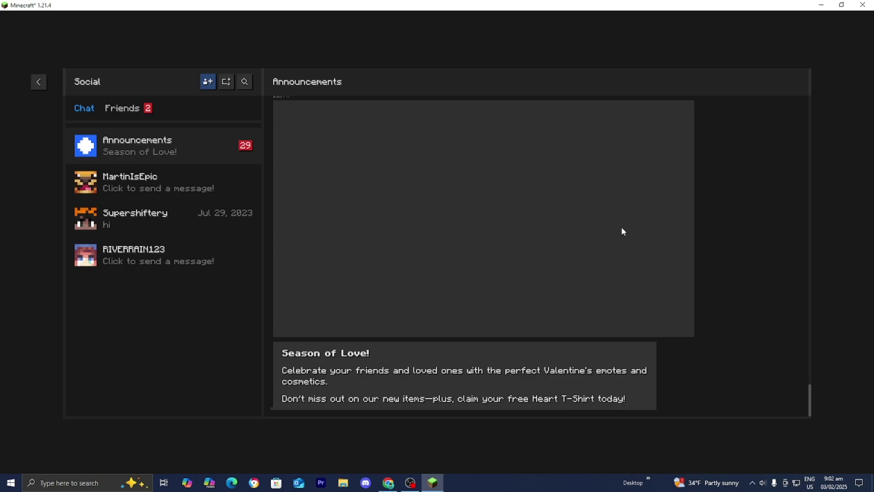
pyautogui.click(207, 82)
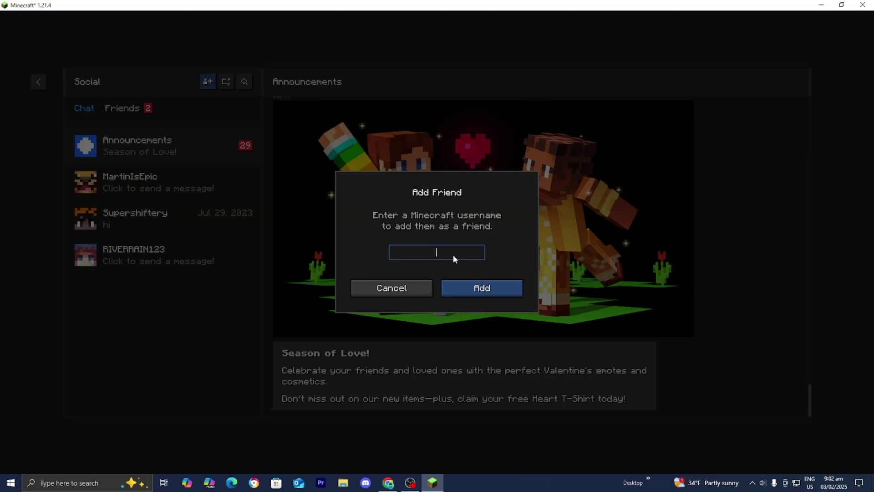
pyautogui.click(415, 288)
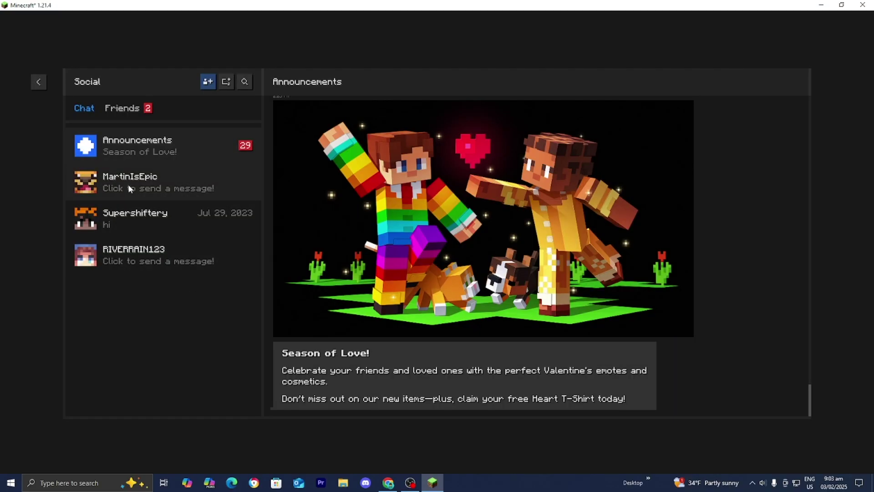
pyautogui.press('Escape')
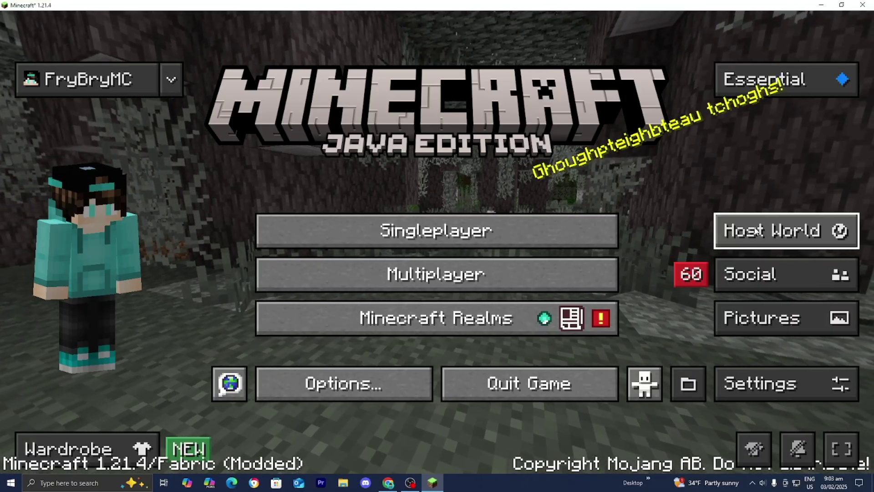
# - Open the world selection for hosting and look through the saved worlds
pyautogui.click(757, 231)
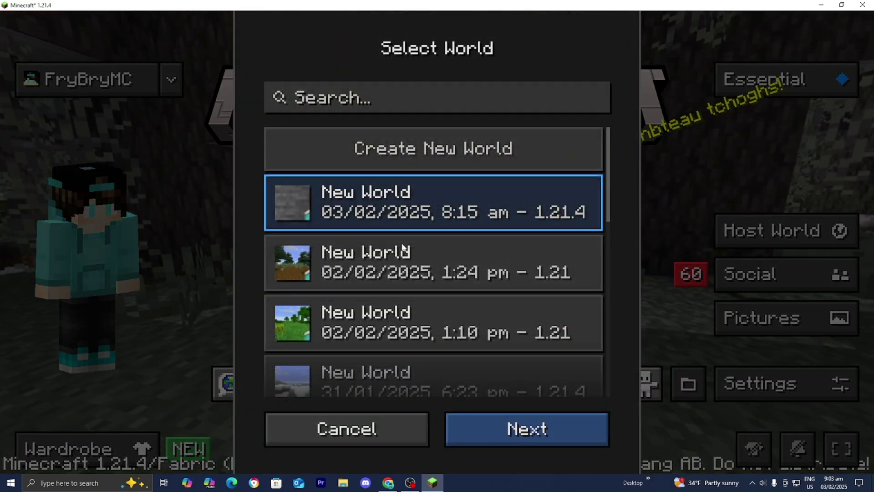
pyautogui.scroll(-3, 403, 255)
pyautogui.scroll(3, 409, 273)
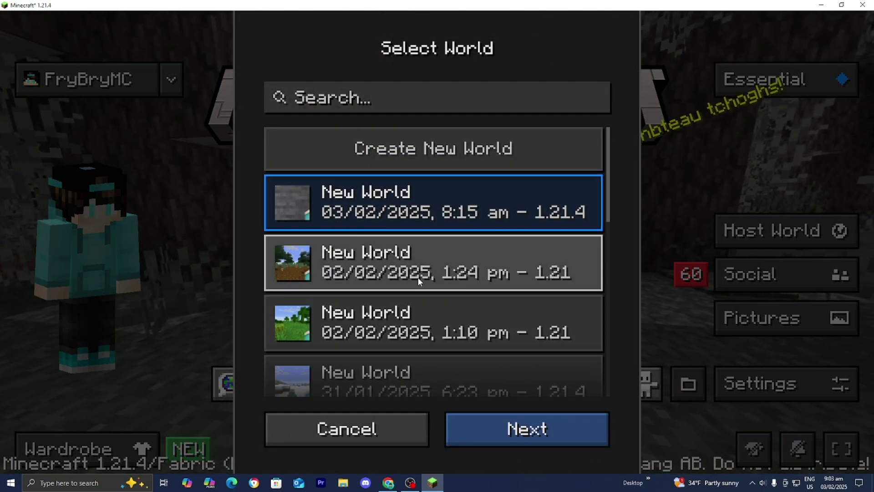
pyautogui.scroll(-3, 418, 277)
pyautogui.scroll(3, 416, 280)
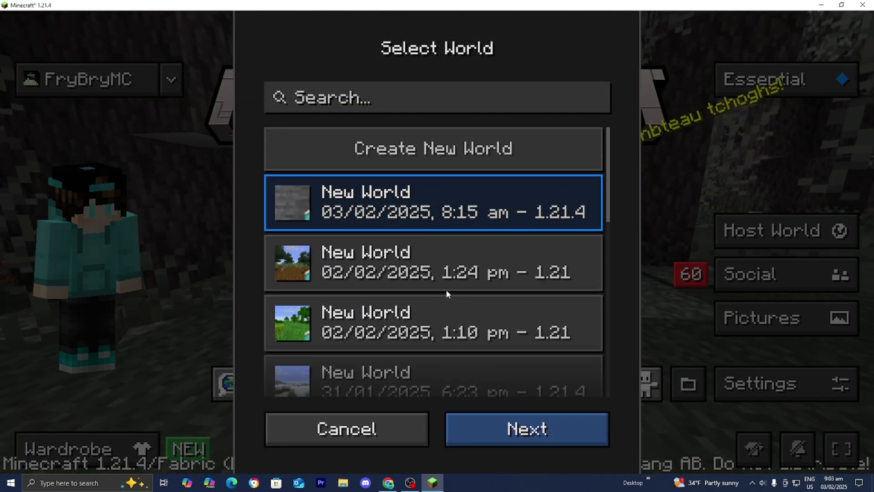